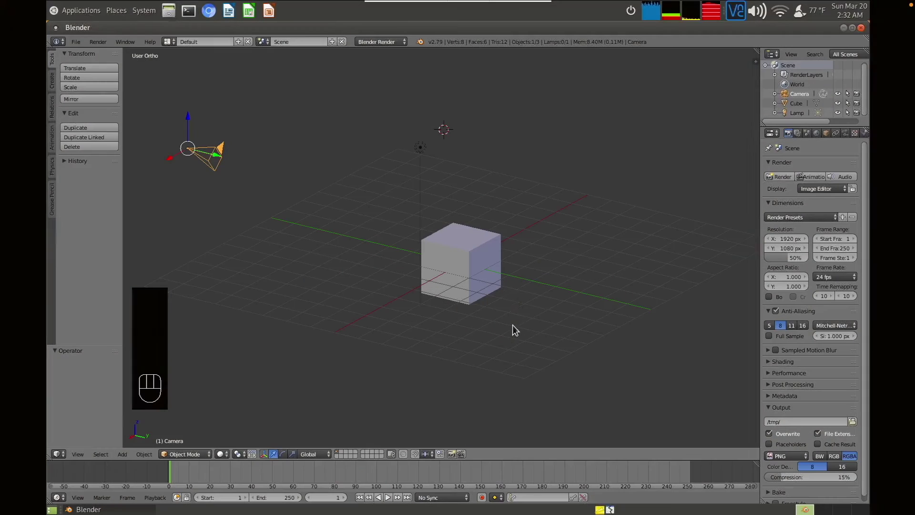
Place the 3D cursor beside the cube and select the lamp, camera and cube in turn
{"action": "left_click", "coordinate": [513, 295]}
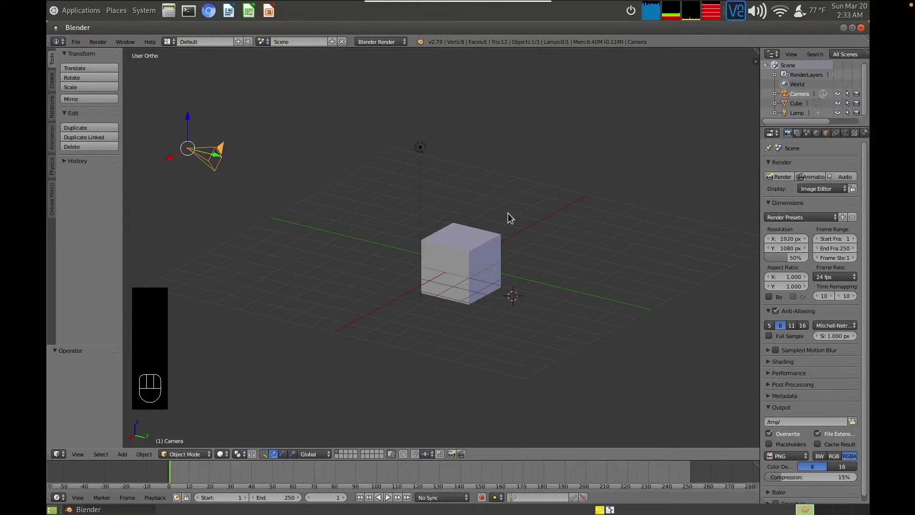
{"action": "right_click", "coordinate": [456, 241]}
{"action": "right_click", "coordinate": [421, 148]}
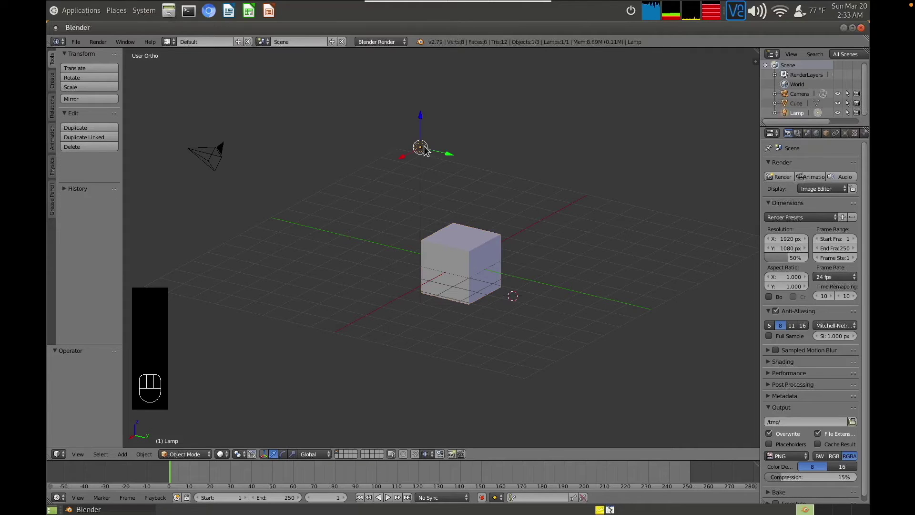
{"action": "right_click", "coordinate": [467, 242]}
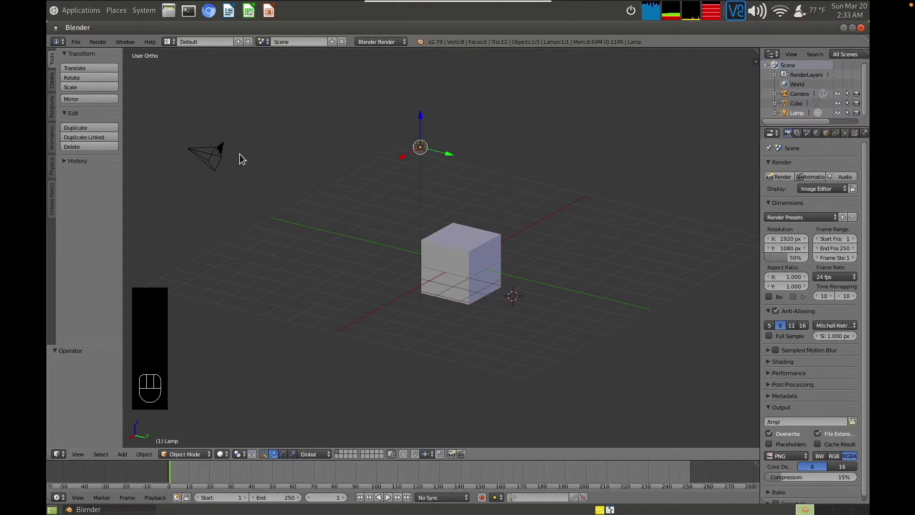
{"action": "right_click", "coordinate": [212, 150]}
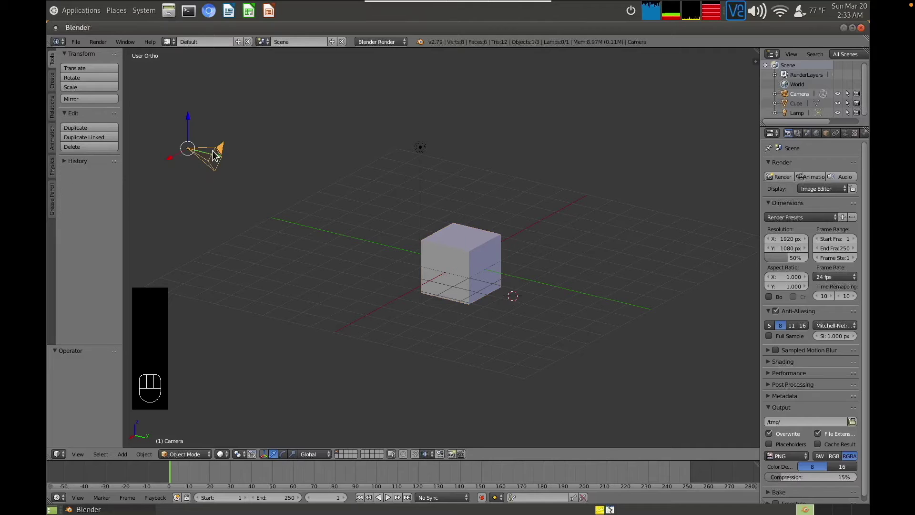
{"action": "right_click", "coordinate": [420, 149]}
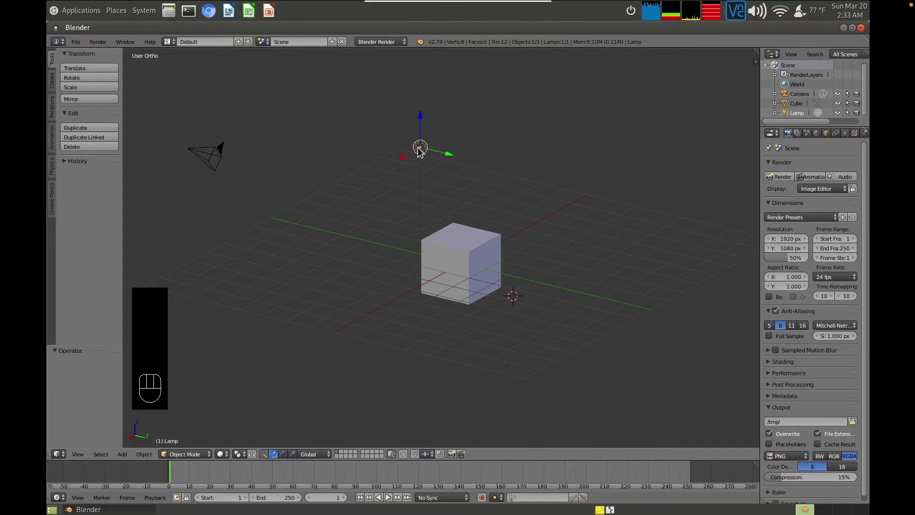
{"action": "right_click", "coordinate": [476, 247]}
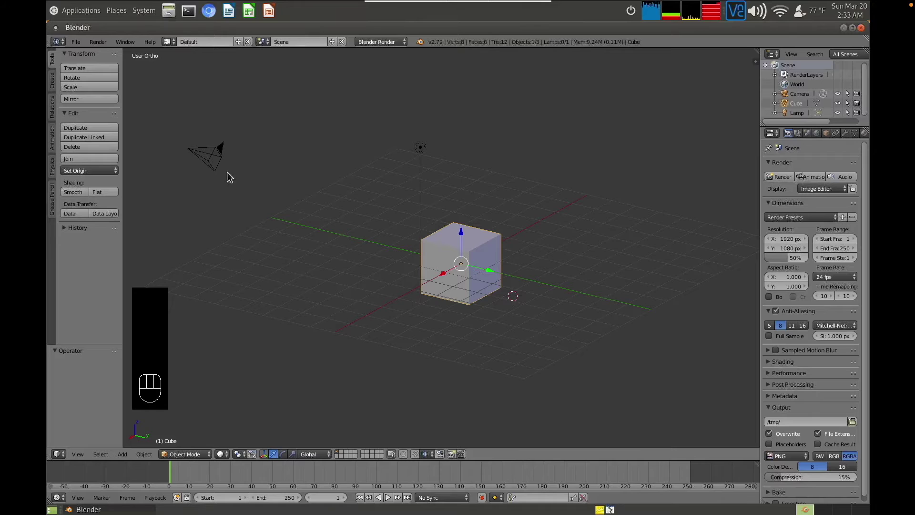
Delete the camera and the lamp from the scene, keeping only the cube
{"action": "right_click", "coordinate": [212, 151]}
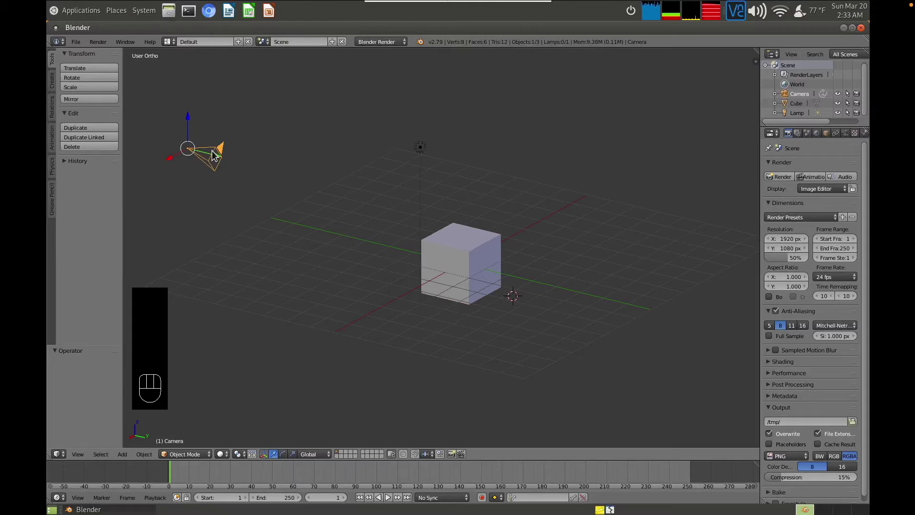
{"action": "key", "text": "x"}
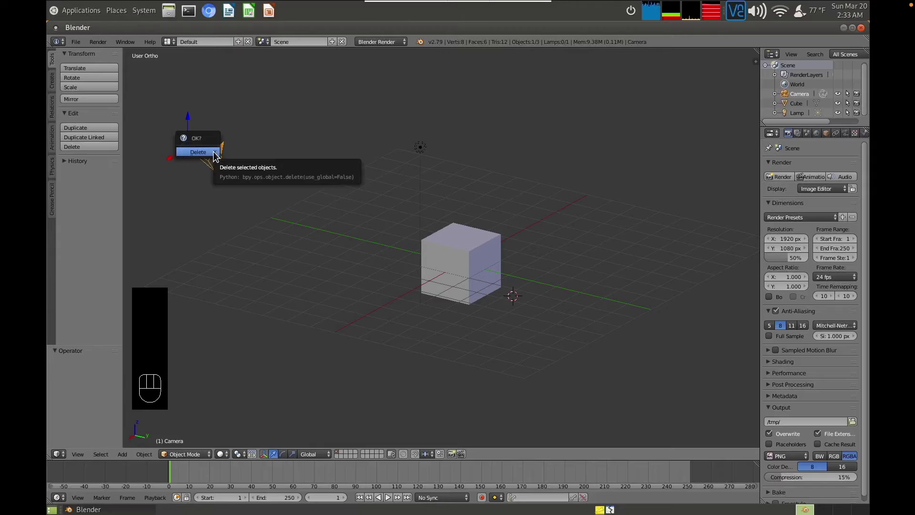
{"action": "left_click", "coordinate": [216, 152]}
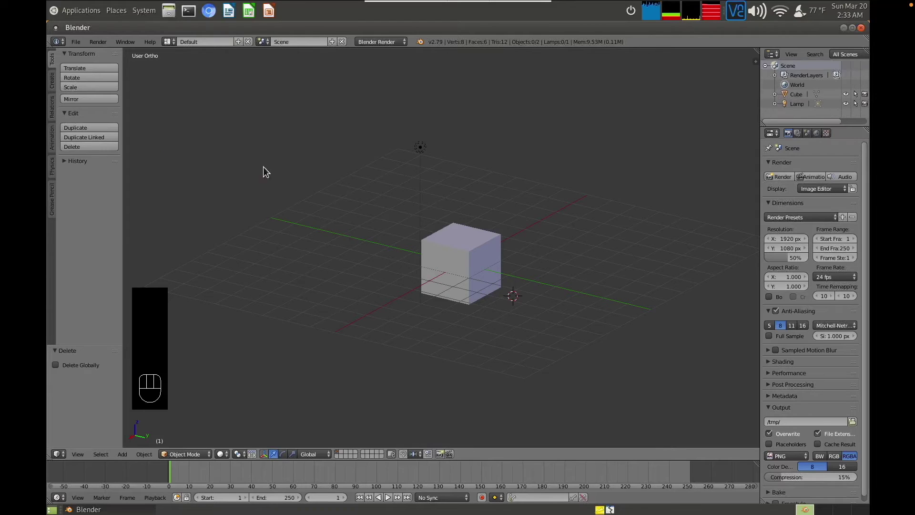
{"action": "right_click", "coordinate": [420, 150]}
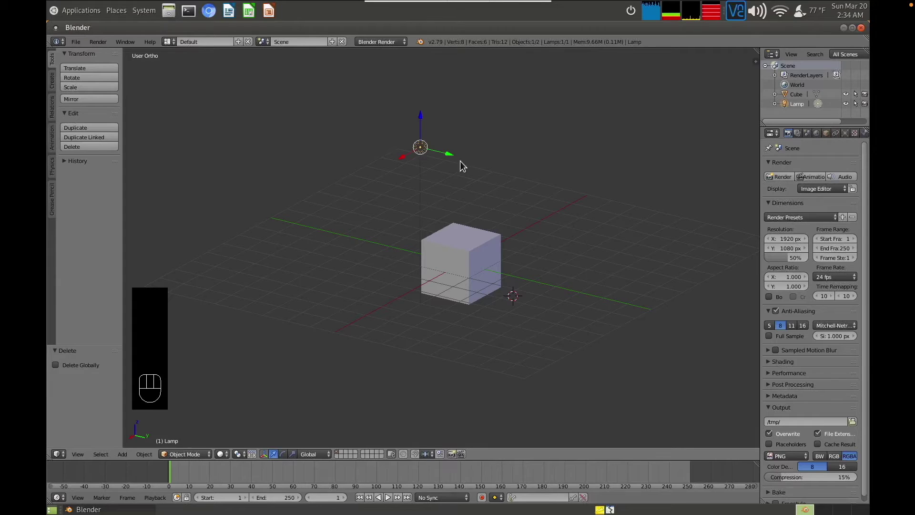
{"action": "key", "text": "x"}
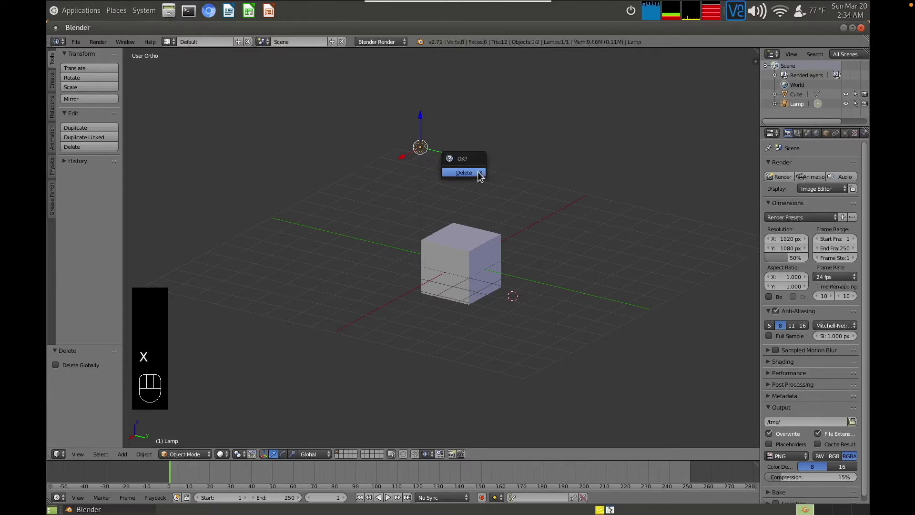
{"action": "left_click", "coordinate": [478, 173]}
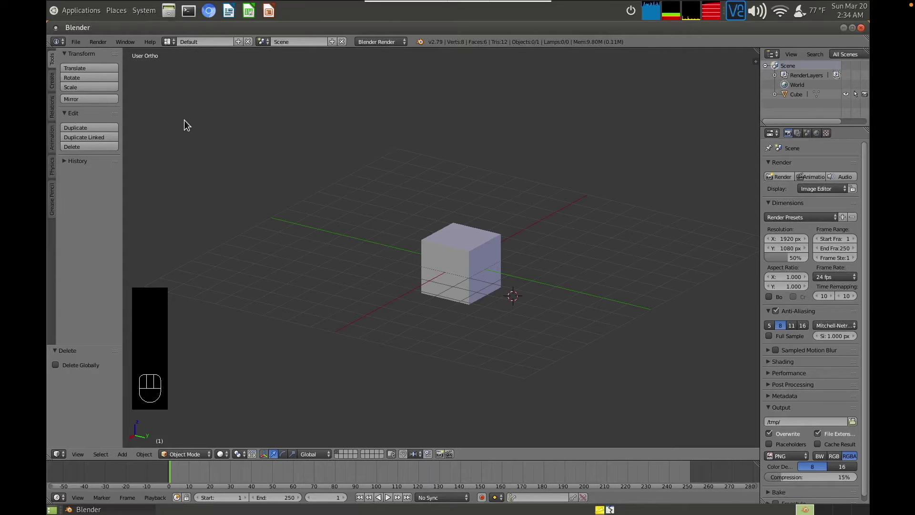
Add cubes at about (-4.6, -0.9, -2.9) and (-0.2, -8.7, -1.2), and place the 3D cursor near the grid's far corner
{"action": "scroll", "coordinate": [184, 119], "scroll_direction": "down", "scroll_amount": 1}
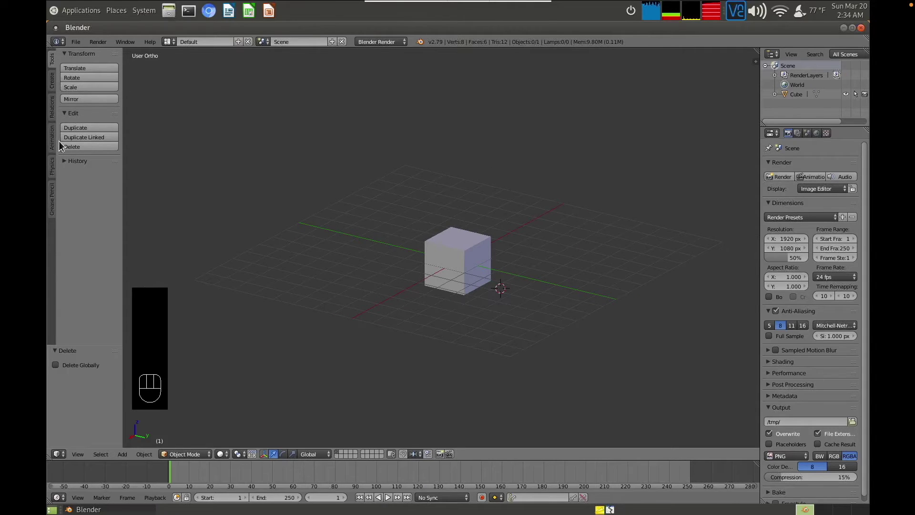
{"action": "left_click", "coordinate": [54, 92]}
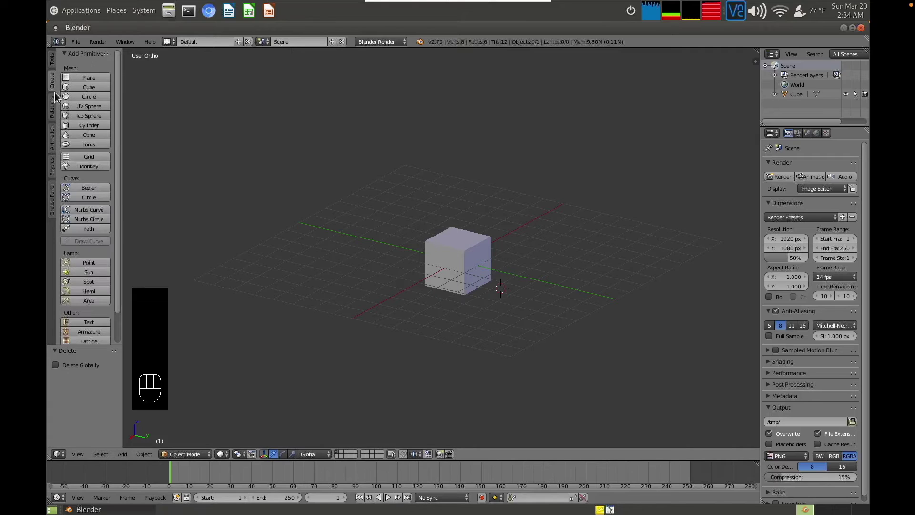
{"action": "left_click", "coordinate": [95, 87]}
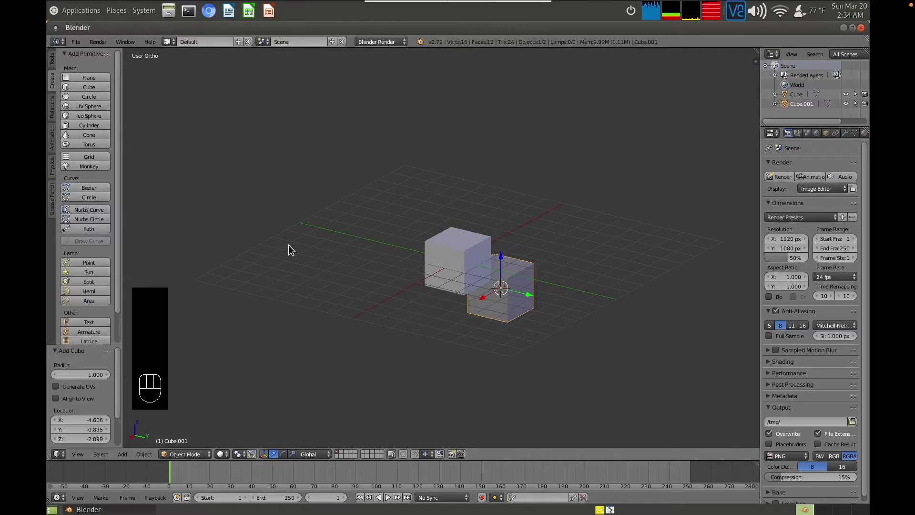
{"action": "left_click", "coordinate": [288, 244]}
{"action": "left_click", "coordinate": [90, 87]}
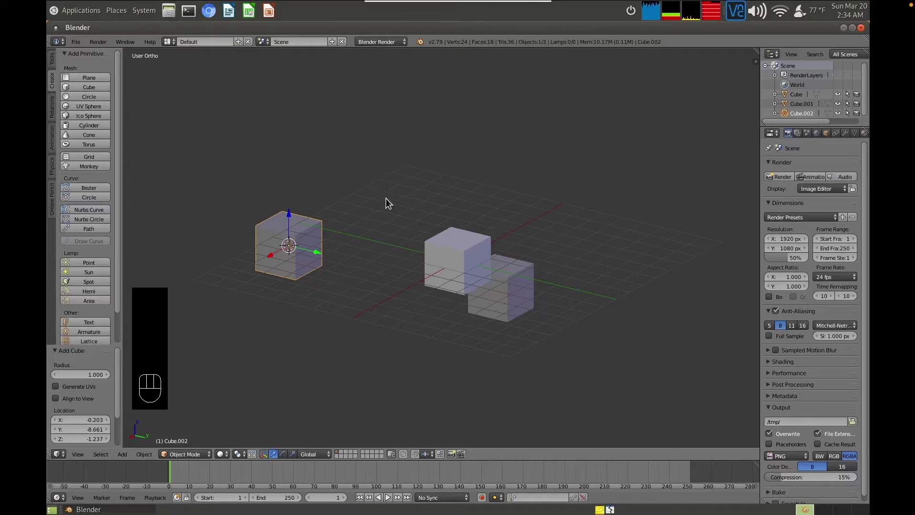
{"action": "left_click", "coordinate": [397, 190]}
{"action": "left_click", "coordinate": [439, 188]}
Add a mesh circle at the 3D cursor and delete it again
{"action": "left_click", "coordinate": [94, 98]}
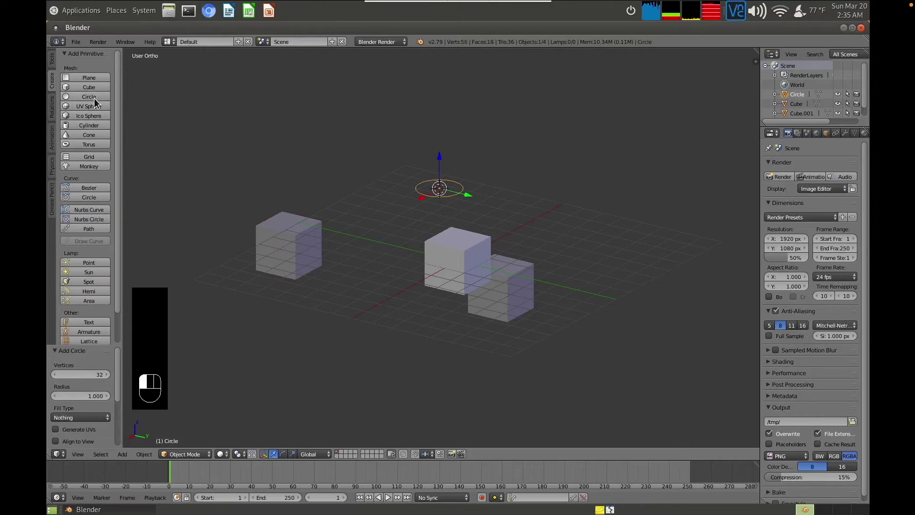
{"action": "key", "text": "x"}
{"action": "left_click", "coordinate": [445, 193]}
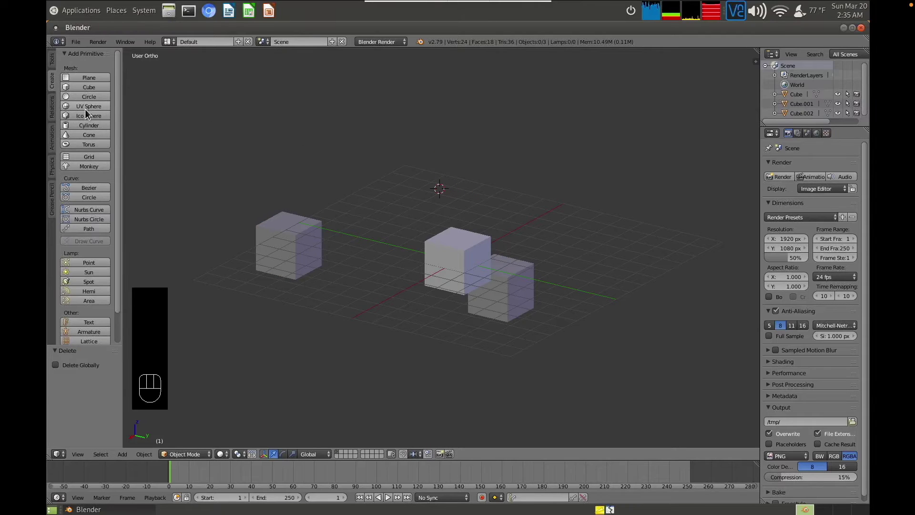
Add a UV sphere at the 3D cursor and a cylinder near the positive end of the green Y axis
{"action": "left_click", "coordinate": [94, 108]}
{"action": "left_click", "coordinate": [602, 248]}
{"action": "left_click", "coordinate": [84, 126]}
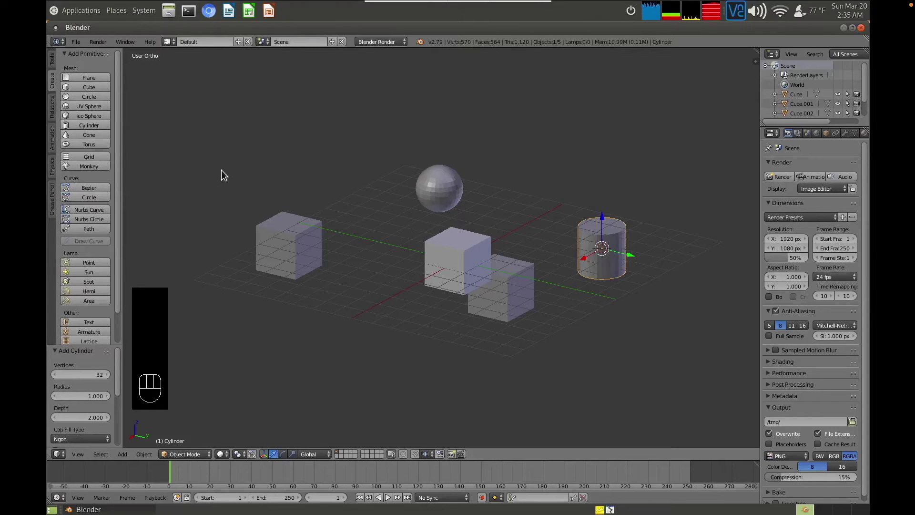
Add a mesh cone, move it next to the cylinder, and undo both the move and the cone
{"action": "middle_click_drag", "start_coordinate": [373, 333], "coordinate": [346, 337]}
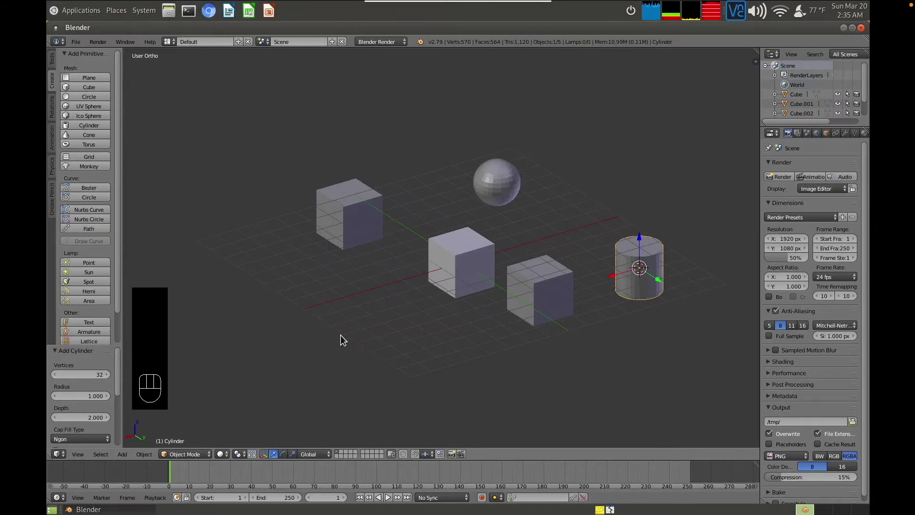
{"action": "key", "text": "shift+a"}
{"action": "mouse_move", "coordinate": [341, 301]}
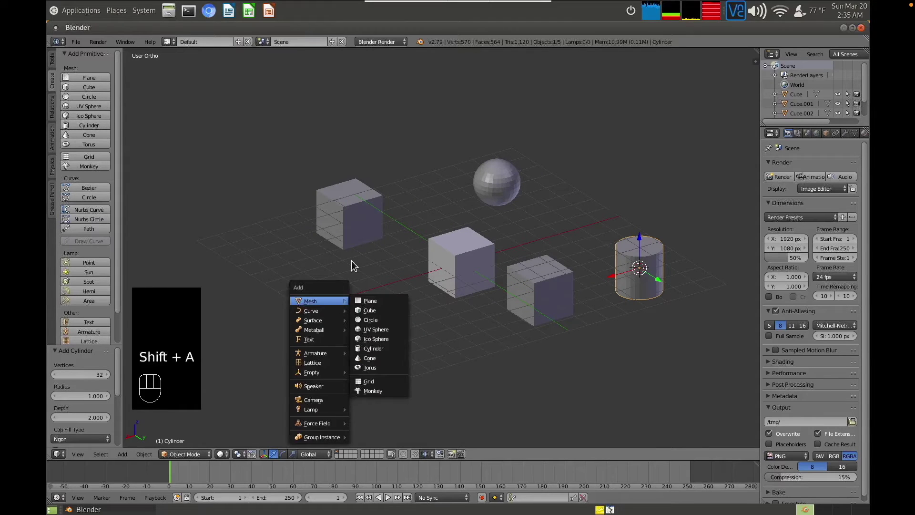
{"action": "key", "text": "shift+a"}
{"action": "mouse_move", "coordinate": [298, 273]}
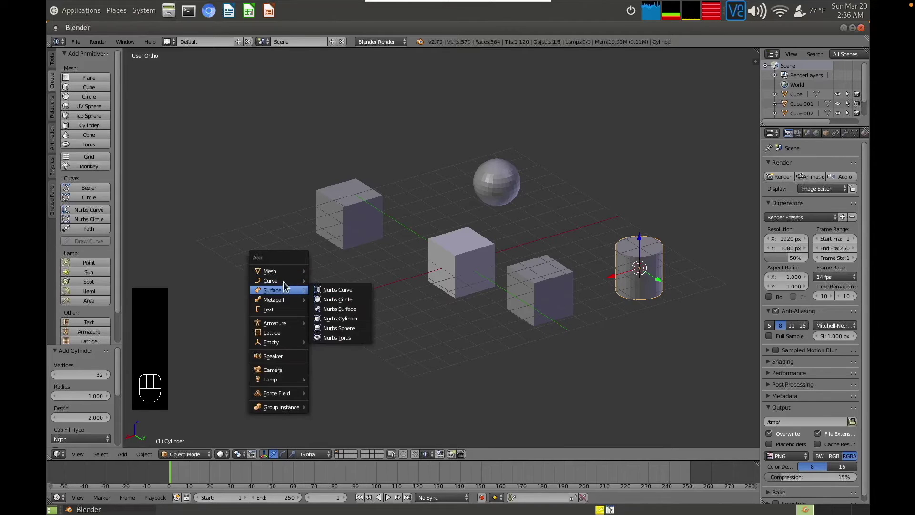
{"action": "left_click", "coordinate": [329, 328]}
{"action": "key", "text": "g"}
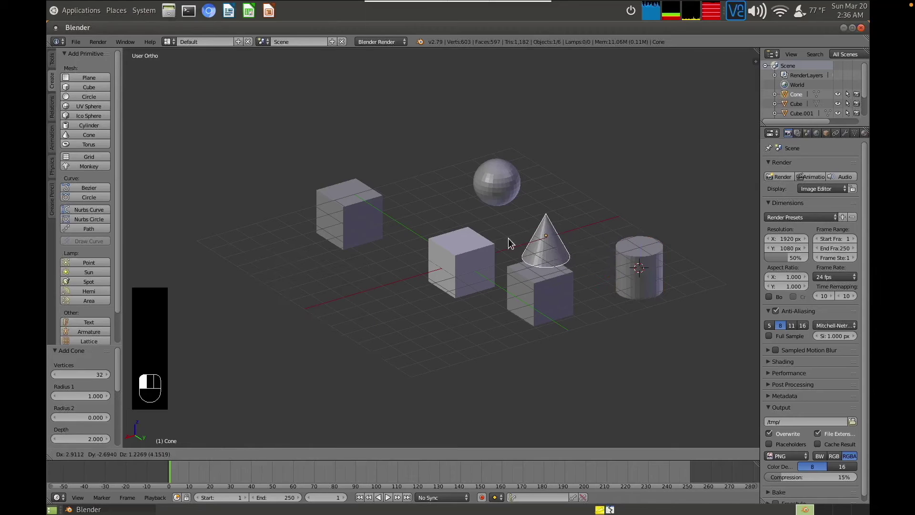
{"action": "left_click", "coordinate": [590, 258]}
{"action": "key", "text": "Escape"}
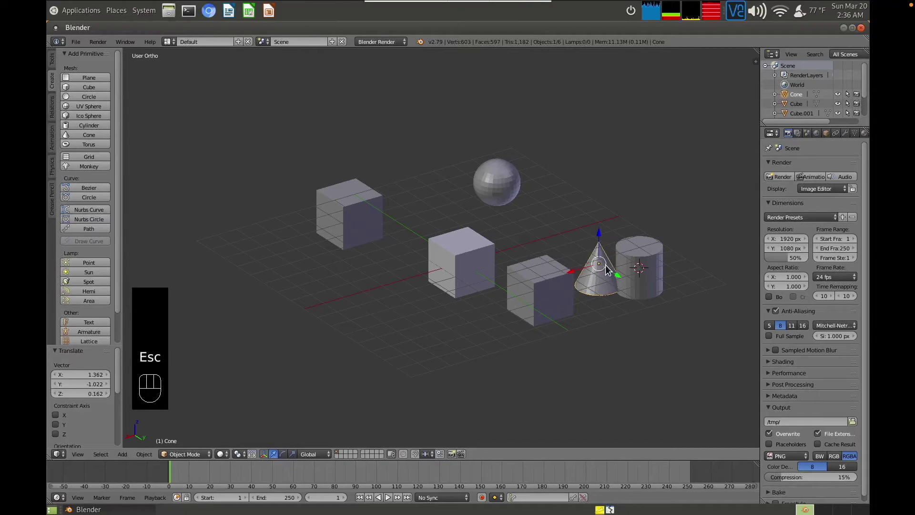
{"action": "key", "text": "ctrl+z"}
{"action": "key", "text": "ctrl+z"}
Add a mesh cone on the near side of the central cube, close to the red X axis, and reposition the 3D cursor
{"action": "left_click", "coordinate": [375, 294]}
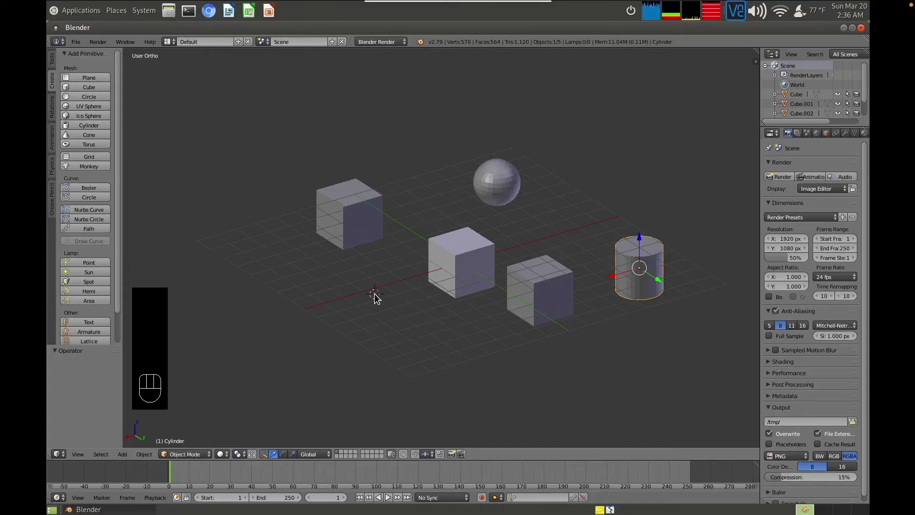
{"action": "key", "text": "shift+a"}
{"action": "mouse_move", "coordinate": [375, 294]}
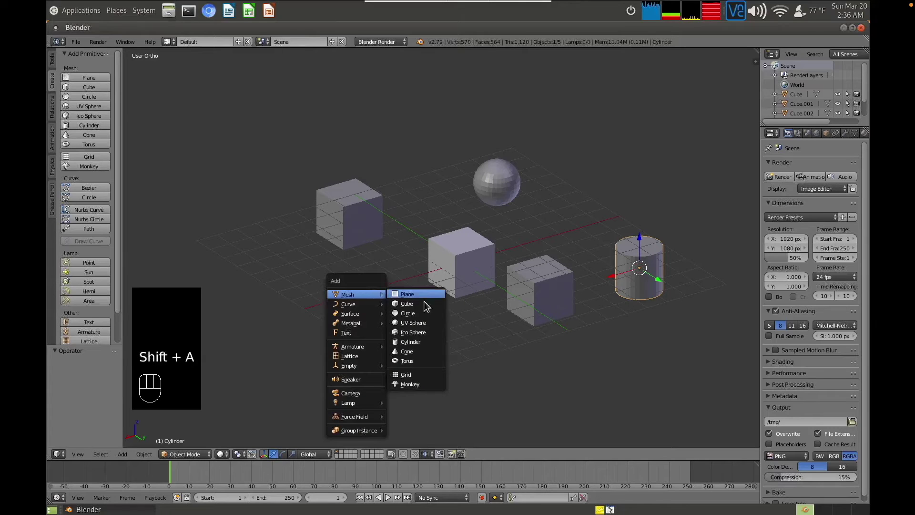
{"action": "left_click", "coordinate": [425, 352]}
{"action": "left_click", "coordinate": [425, 348]}
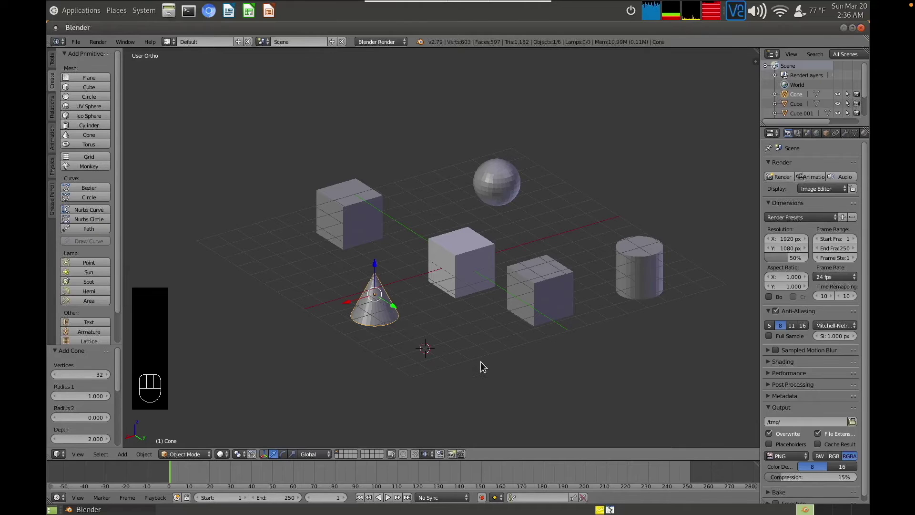
{"action": "mouse_move", "coordinate": [480, 361]}
{"action": "middle_mouse_down"}
{"action": "mouse_move", "coordinate": [456, 356]}
{"action": "mouse_move", "coordinate": [481, 362]}
{"action": "mouse_move", "coordinate": [485, 348]}
{"action": "mouse_move", "coordinate": [465, 351]}
{"action": "mouse_move", "coordinate": [473, 353]}
{"action": "middle_mouse_up"}
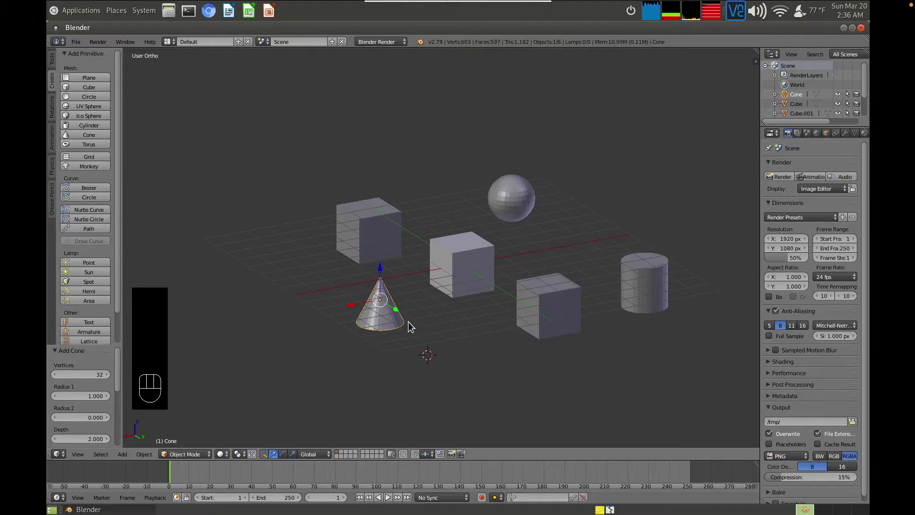
Select the central cube, reposition the 3D cursor in front of it, and select the cube behind the cone instead
{"action": "right_click", "coordinate": [462, 264]}
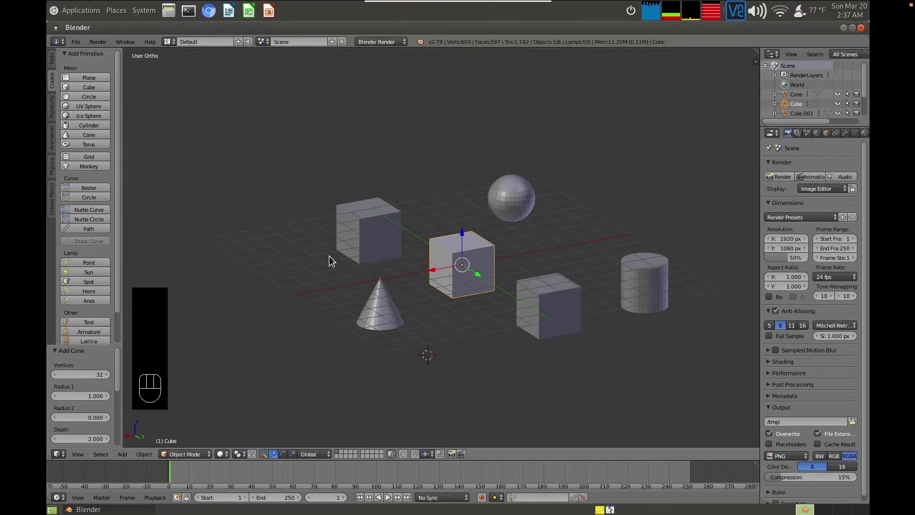
{"action": "left_click", "coordinate": [455, 321]}
{"action": "right_click", "coordinate": [380, 222]}
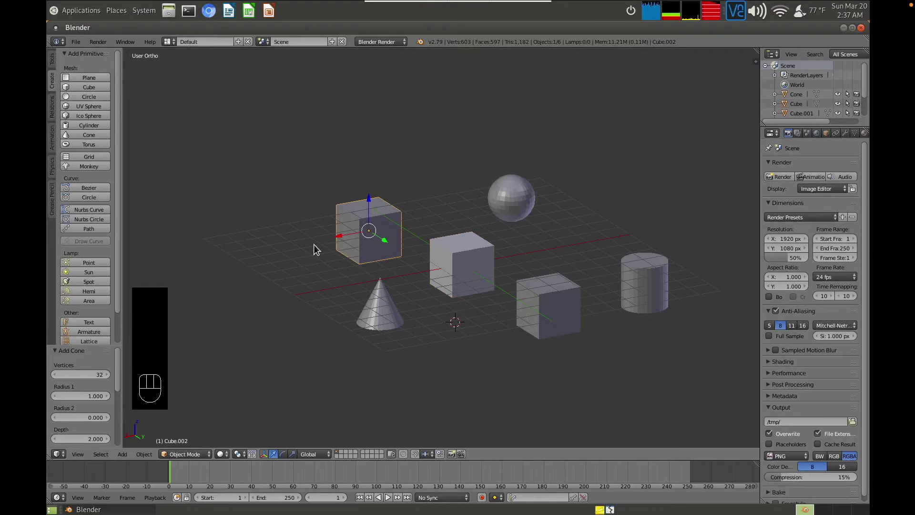
Try moving the selected cube freely and along the global Z axis, cancelling each move
{"action": "middle_click_drag", "start_coordinate": [314, 250], "coordinate": [414, 247]}
{"action": "key", "text": "KP_5"}
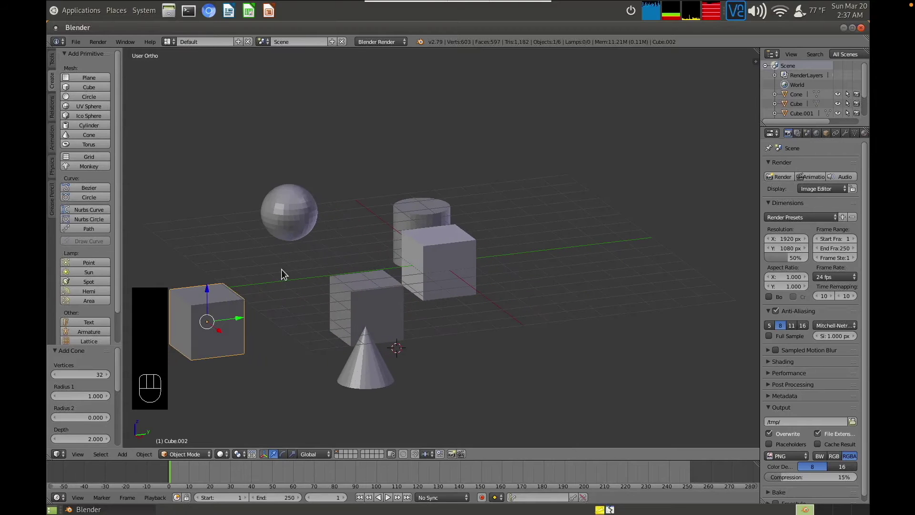
{"action": "key", "text": "KP_5"}
{"action": "key", "text": "g"}
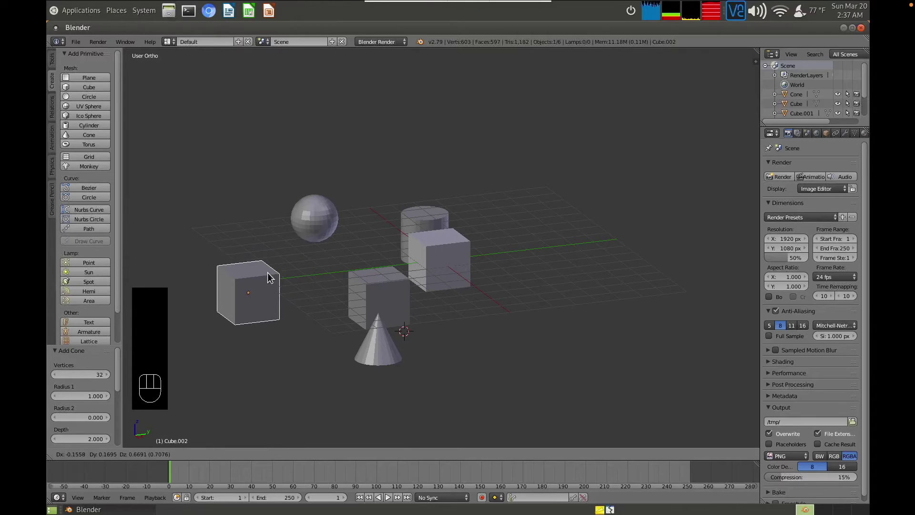
{"action": "right_click", "coordinate": [269, 275]}
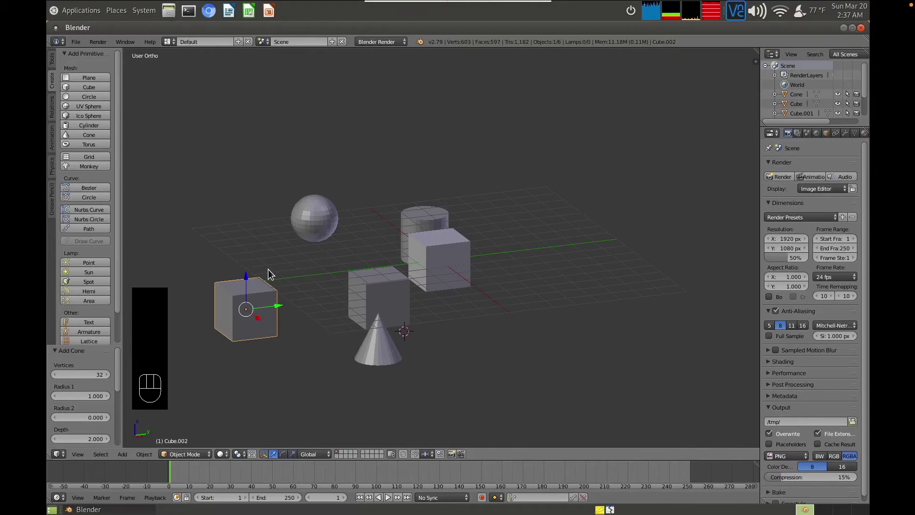
{"action": "key", "text": "g"}
{"action": "key", "text": "z"}
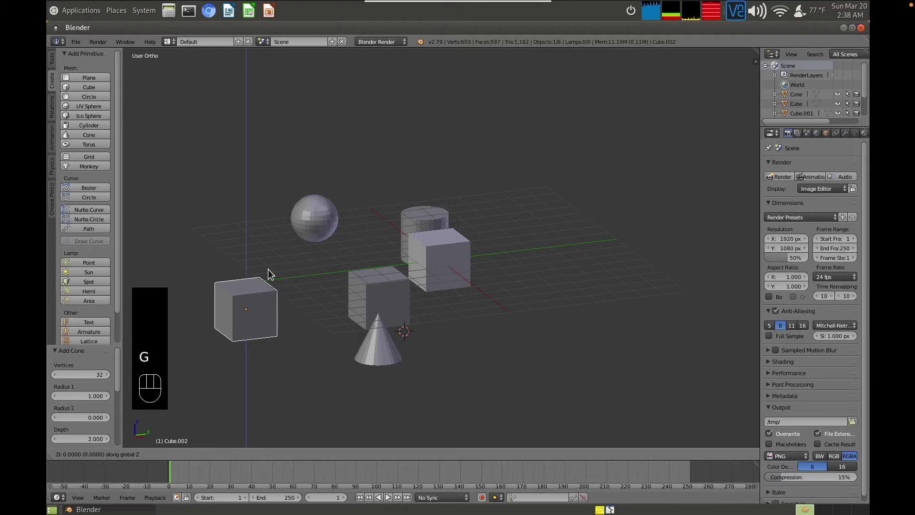
{"action": "right_click", "coordinate": [254, 244]}
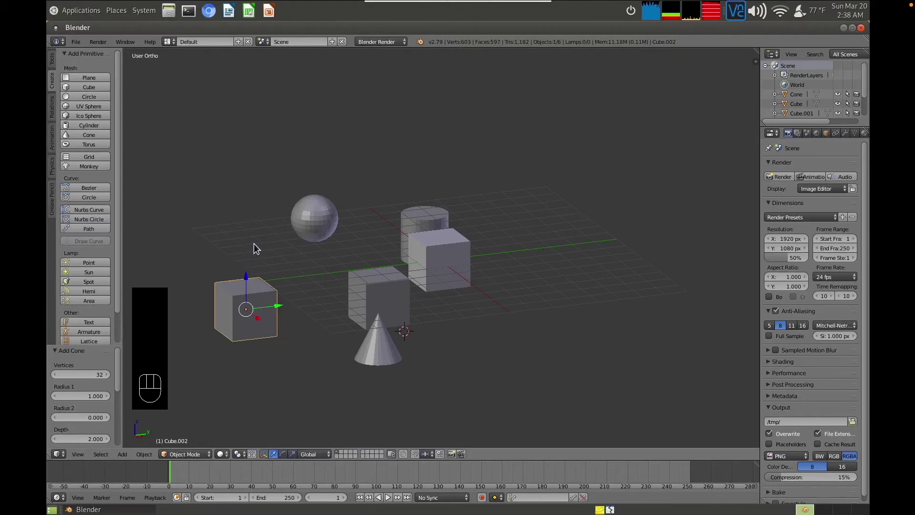
Move the selected cube about 16.2 units along the global Y axis and about -10.3 units along global X
{"action": "key", "text": "g"}
{"action": "key", "text": "y"}
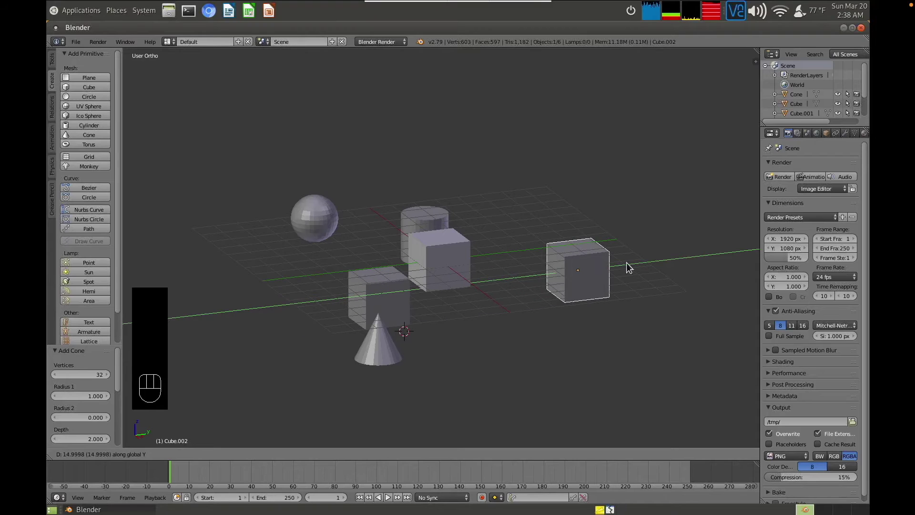
{"action": "left_click", "coordinate": [616, 270]}
{"action": "key", "text": "g"}
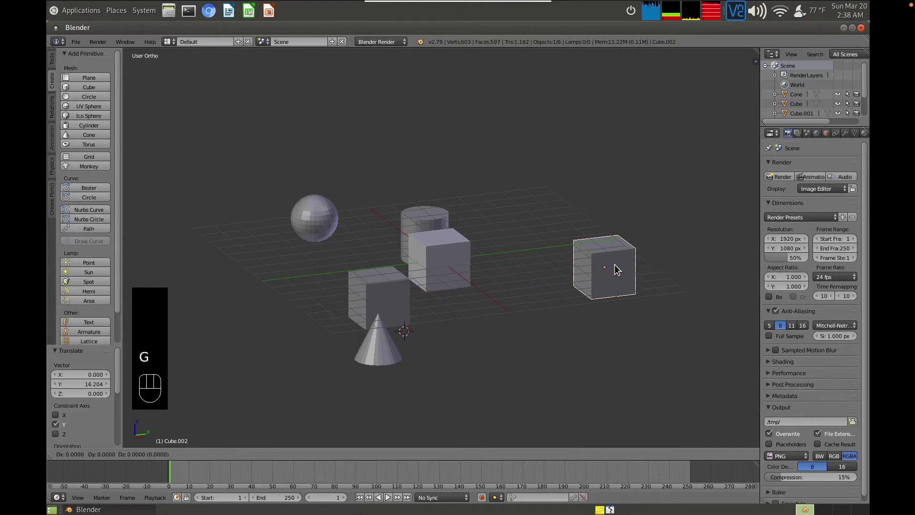
{"action": "key", "text": "x"}
{"action": "left_click", "coordinate": [538, 186]}
Raise the selected cube about 1.8 units along the global Z axis
{"action": "key", "text": "g"}
{"action": "key", "text": "z"}
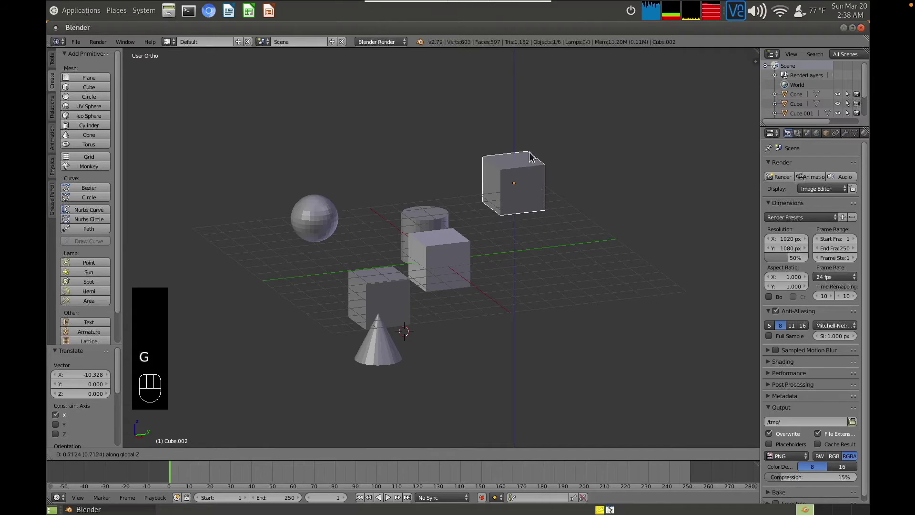
{"action": "left_click", "coordinate": [528, 146]}
{"action": "middle_click_drag", "start_coordinate": [528, 142], "coordinate": [537, 210]}
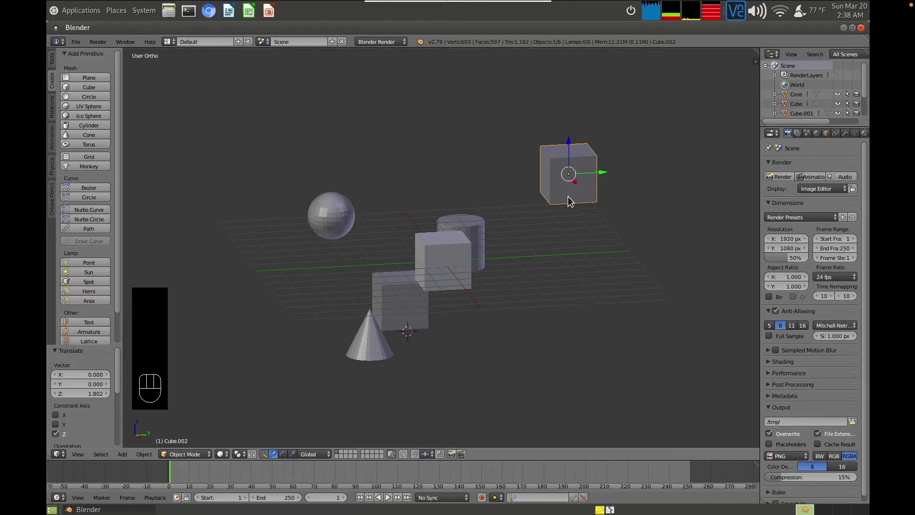
Select the sphere and try scaling it up uniformly to about twice its size, cancelling the change
{"action": "right_click", "coordinate": [336, 205]}
{"action": "key", "text": "s"}
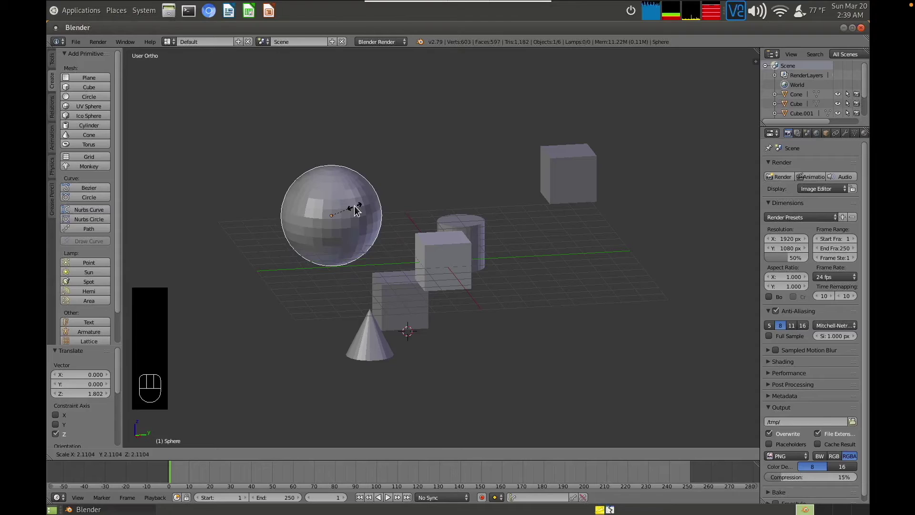
{"action": "right_click", "coordinate": [356, 210]}
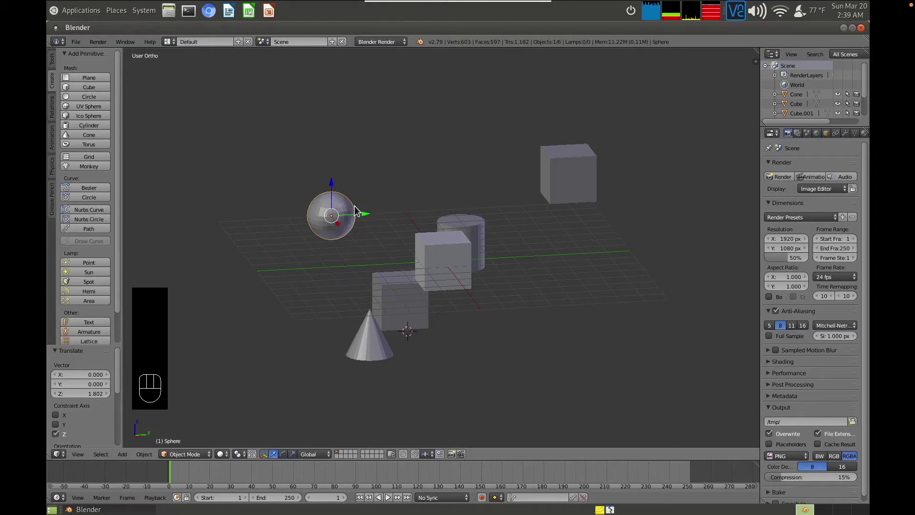
{"action": "key", "text": "Escape"}
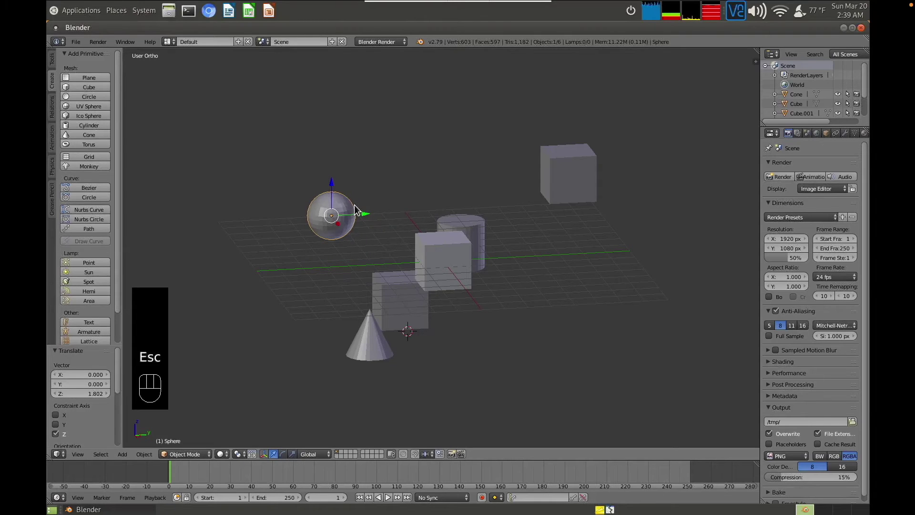
Select the cylinder and scale it along the global Z axis by a factor of about -3.57
{"action": "left_click", "coordinate": [469, 225]}
{"action": "right_click", "coordinate": [469, 224]}
{"action": "middle_click_drag", "start_coordinate": [468, 224], "coordinate": [548, 276]}
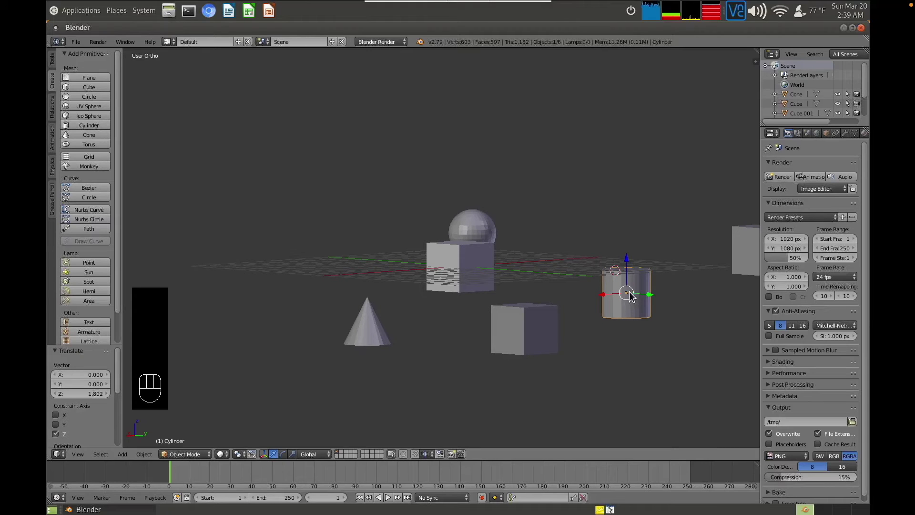
{"action": "key", "text": "s"}
{"action": "key", "text": "z"}
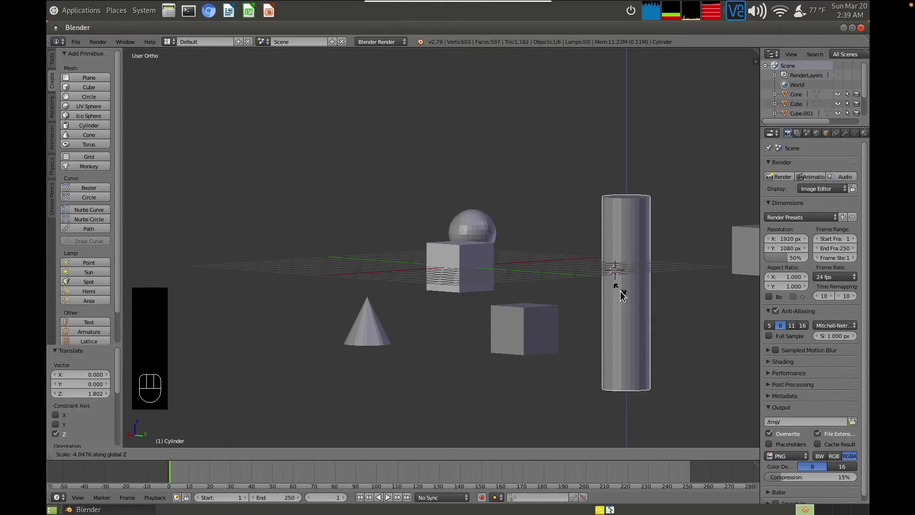
{"action": "left_click", "coordinate": [621, 292]}
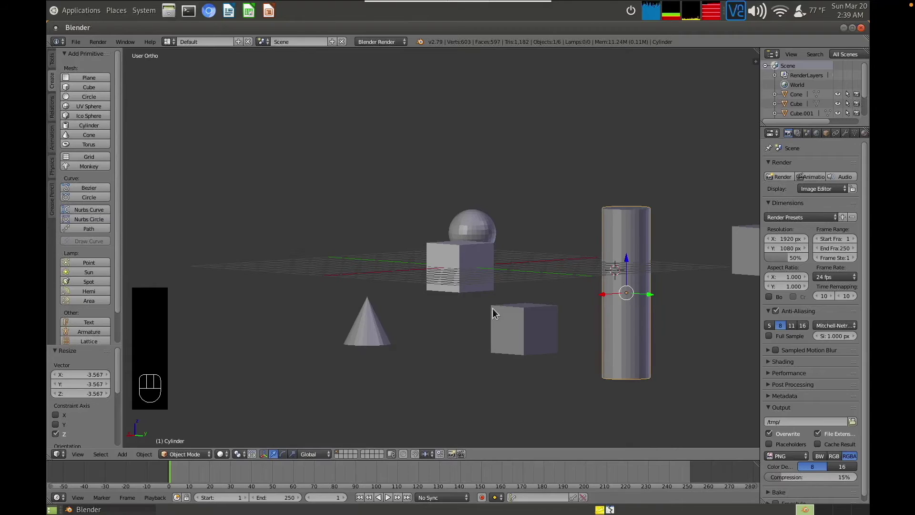
Select the cone and scale it along the global X axis by a factor of about 4.53
{"action": "right_click", "coordinate": [371, 328]}
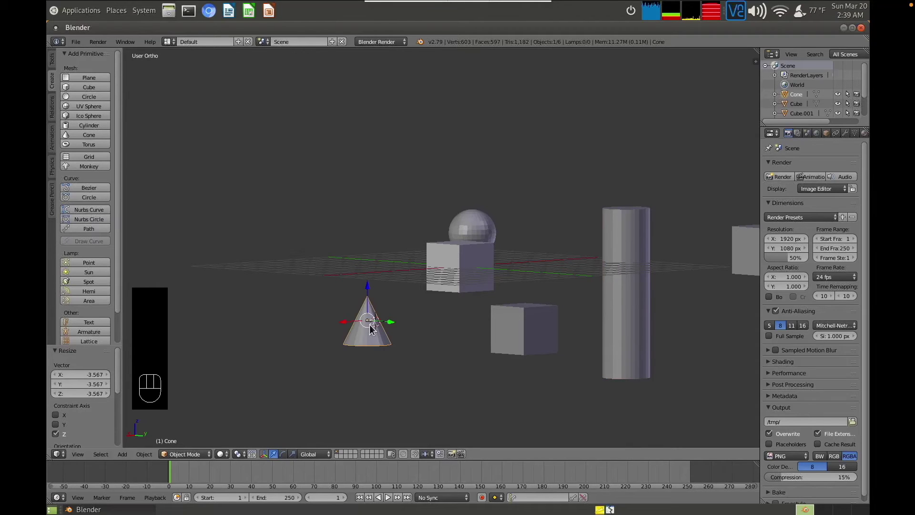
{"action": "key", "text": "s"}
{"action": "key", "text": "x"}
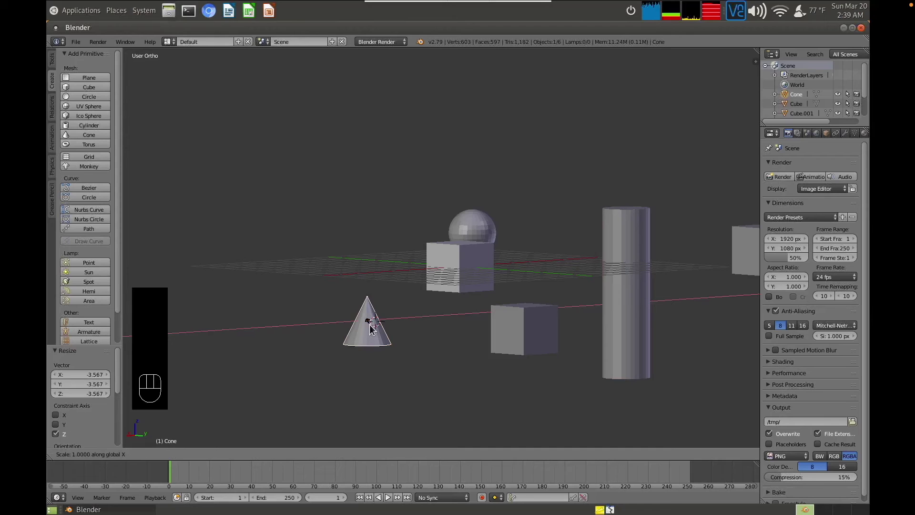
{"action": "left_click", "coordinate": [381, 362]}
{"action": "middle_click_drag", "start_coordinate": [379, 365], "coordinate": [436, 353]}
Select the central cube and scale it along the global Y axis by a factor of about -1.7
{"action": "right_click", "coordinate": [446, 248]}
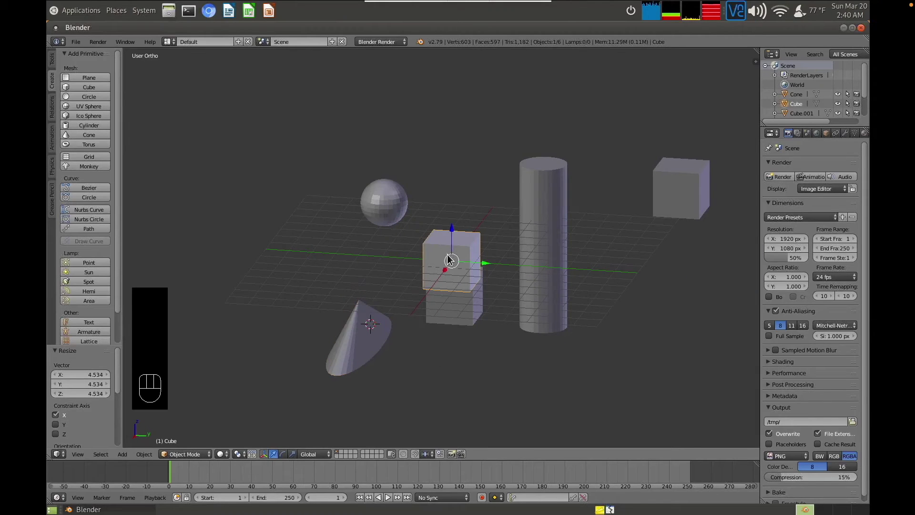
{"action": "key", "text": "s"}
{"action": "key", "text": "y"}
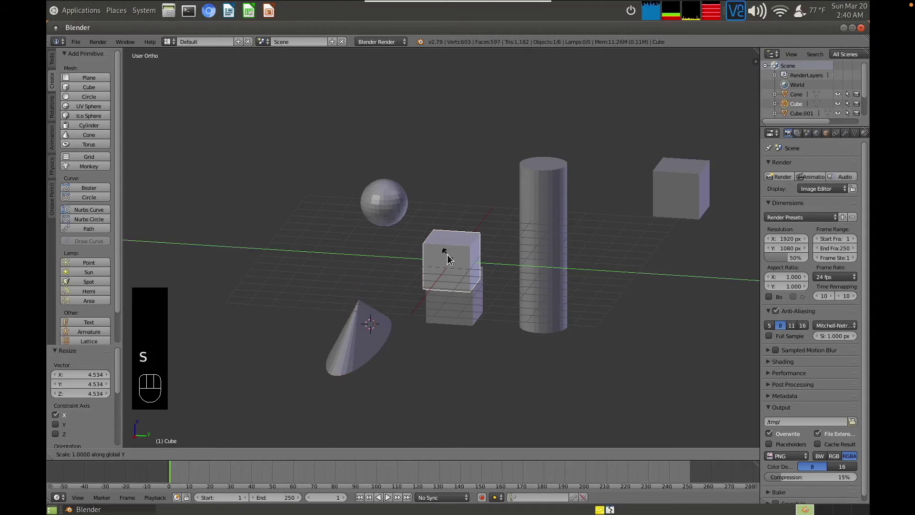
{"action": "left_click", "coordinate": [464, 262]}
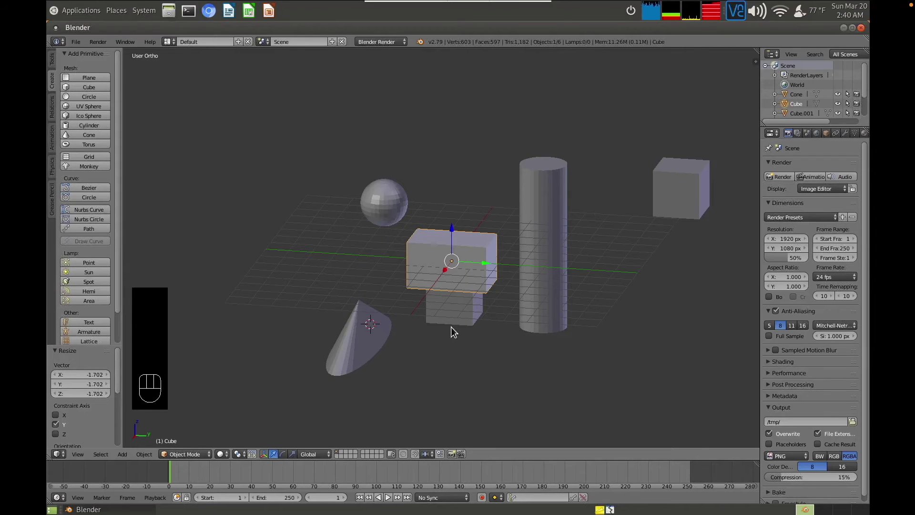
{"action": "mouse_move", "coordinate": [453, 331]}
{"action": "middle_mouse_down"}
{"action": "mouse_move", "coordinate": [391, 313]}
{"action": "mouse_move", "coordinate": [457, 330]}
{"action": "mouse_move", "coordinate": [467, 314]}
{"action": "mouse_move", "coordinate": [438, 320]}
{"action": "mouse_move", "coordinate": [442, 325]}
{"action": "middle_mouse_up"}
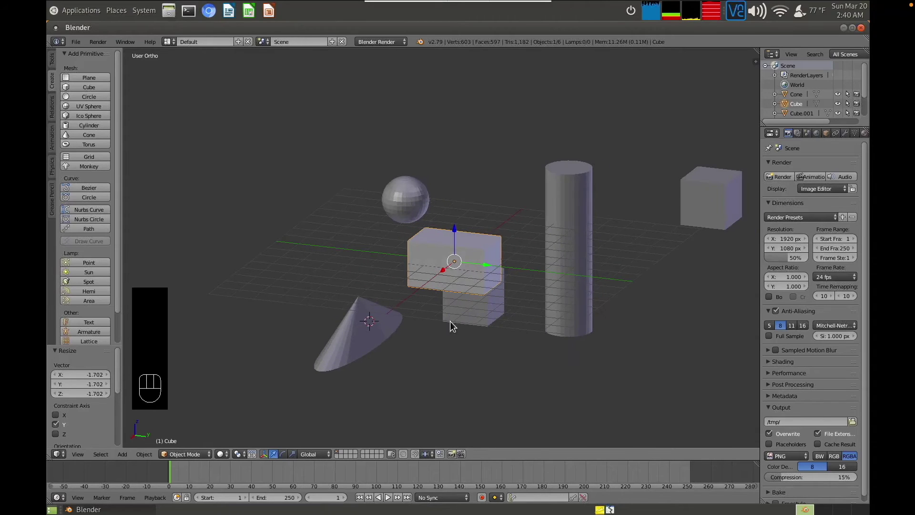
Try a free trackball rotation on the tall cylinder, cancel it, and rotate the cylinder about -128° around the global X axis
{"action": "right_click", "coordinate": [569, 204]}
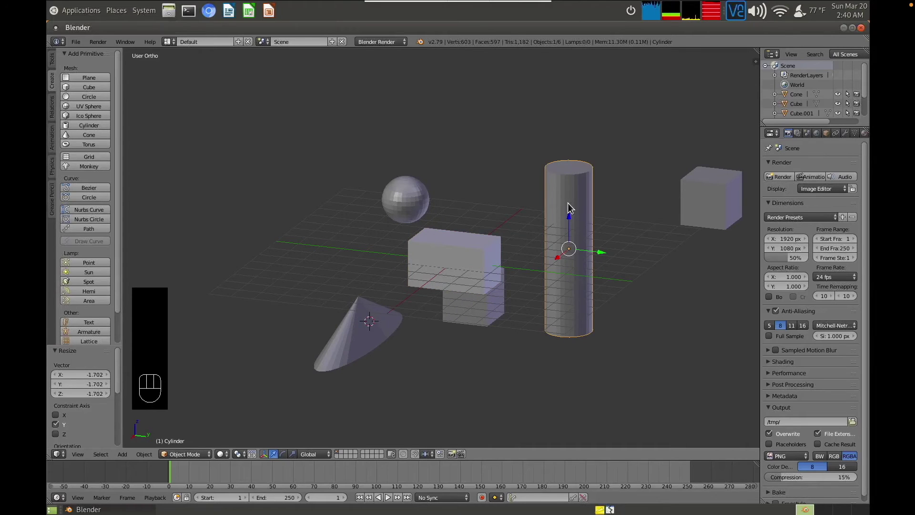
{"action": "key", "text": "r"}
{"action": "key", "text": "r"}
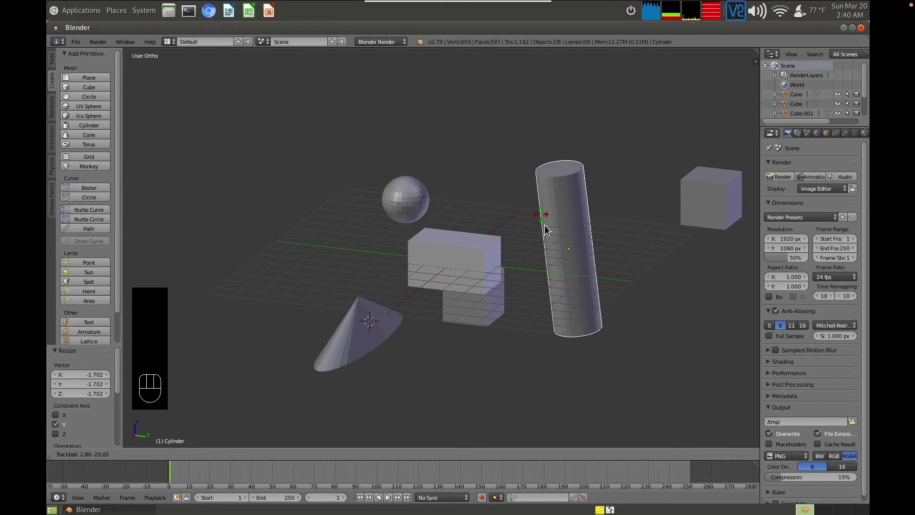
{"action": "right_click", "coordinate": [574, 236]}
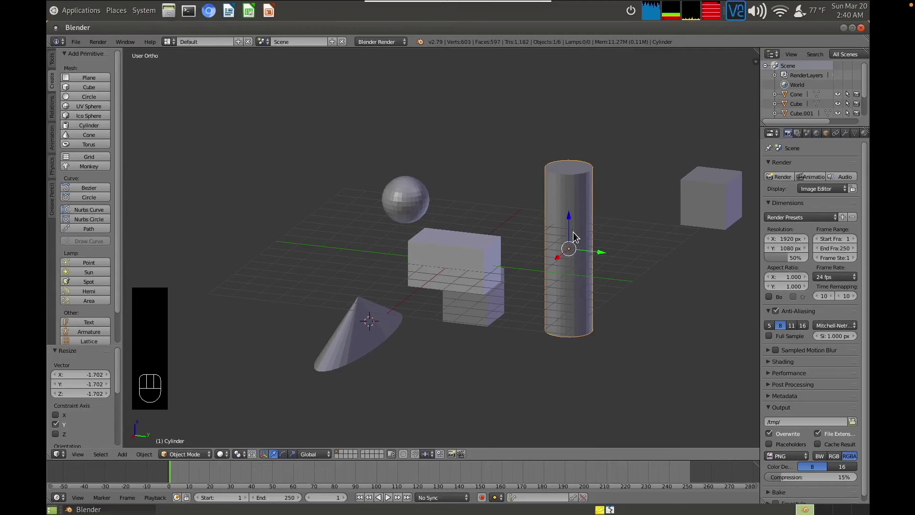
{"action": "key", "text": "r"}
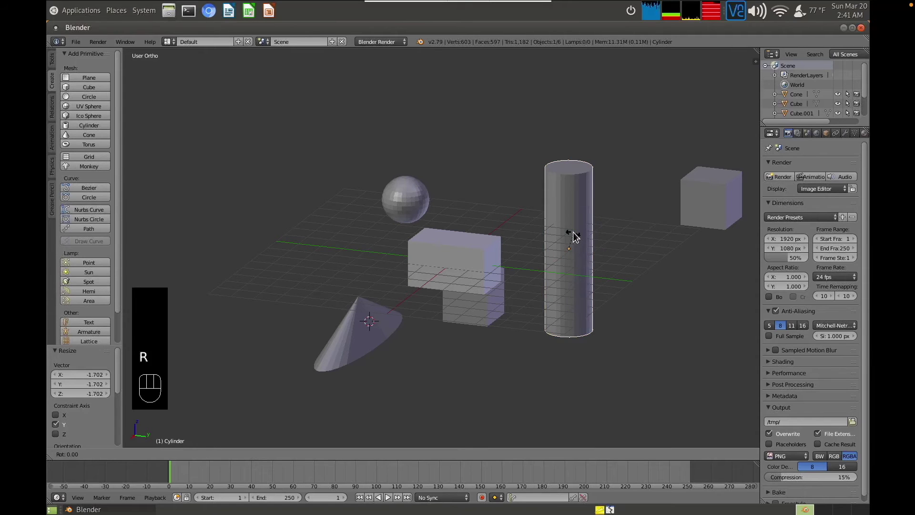
{"action": "key", "text": "x"}
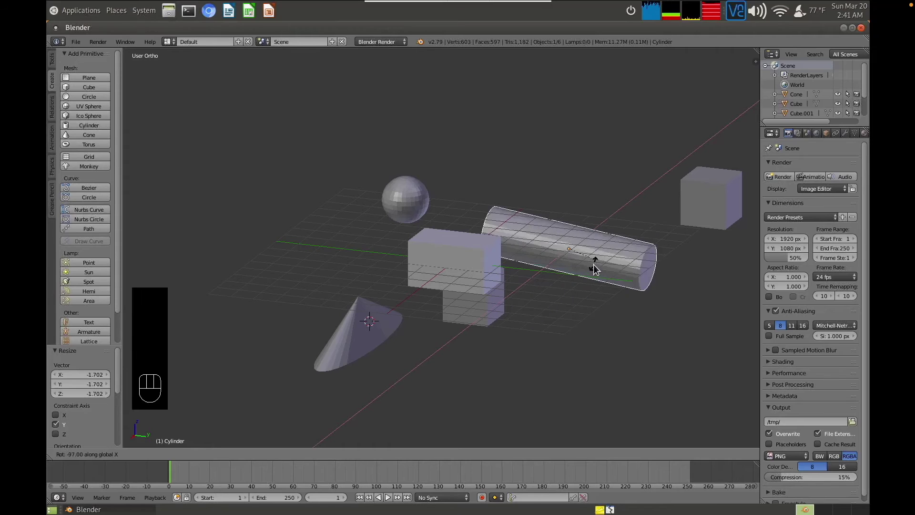
{"action": "left_click", "coordinate": [602, 293]}
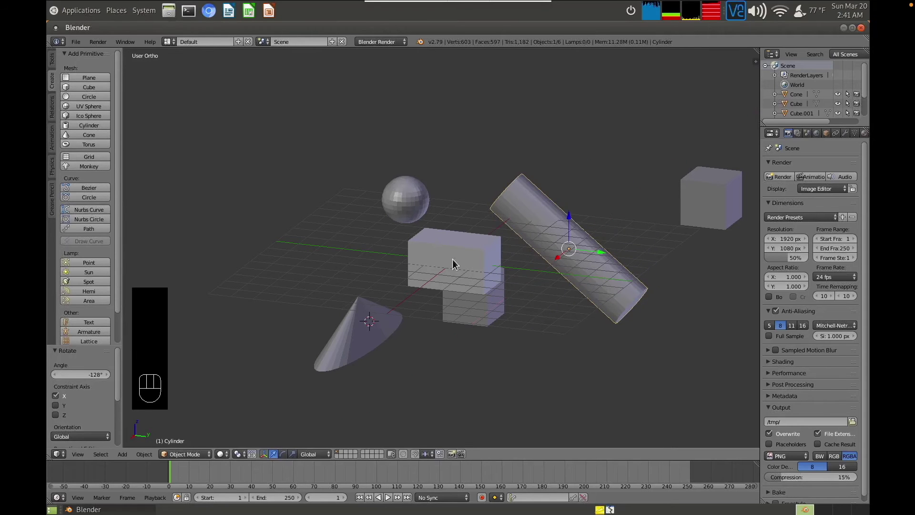
Select the stretched central box and rotate it around the global Z axis
{"action": "right_click", "coordinate": [446, 256]}
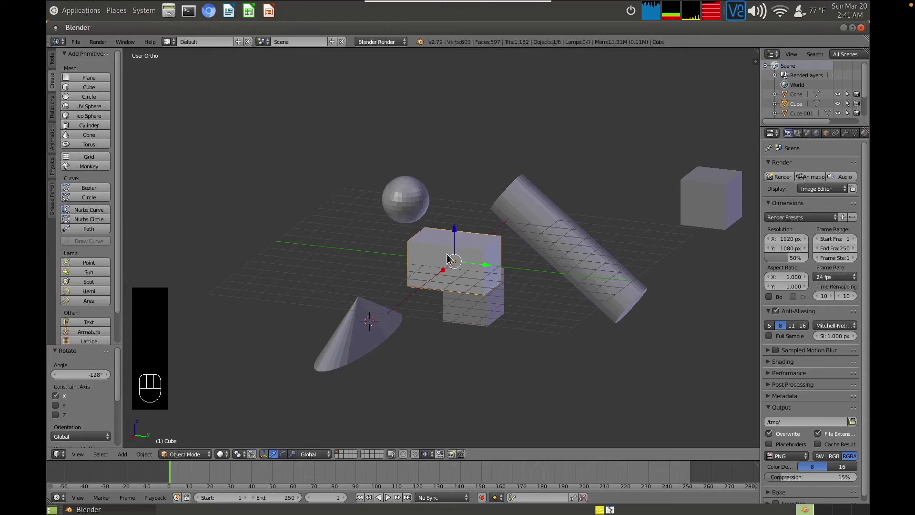
{"action": "key", "text": "r"}
{"action": "key", "text": "z"}
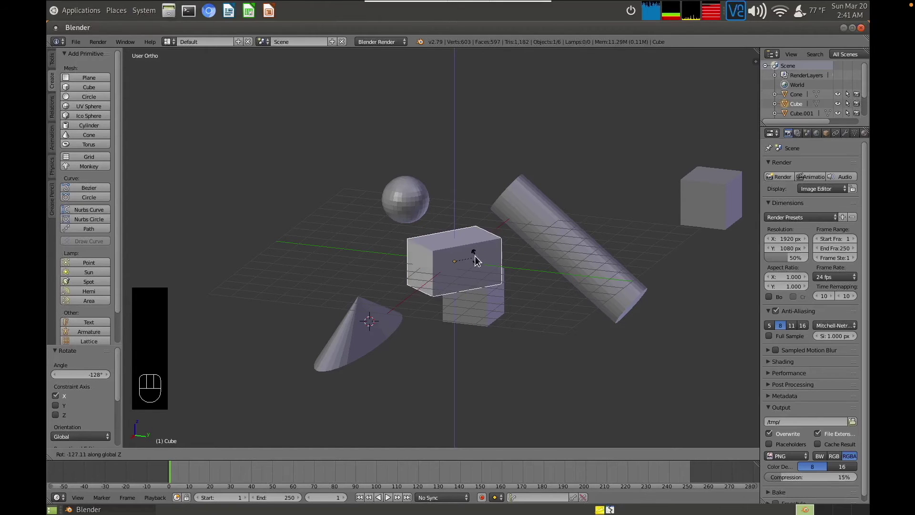
{"action": "left_click", "coordinate": [506, 286]}
{"action": "mouse_move", "coordinate": [507, 286]}
{"action": "middle_mouse_down"}
{"action": "mouse_move", "coordinate": [460, 286]}
{"action": "mouse_move", "coordinate": [498, 300]}
{"action": "middle_mouse_up"}
Select the cone and rotate it about 87.6° around the global Y axis
{"action": "right_click", "coordinate": [360, 325]}
{"action": "key", "text": "r"}
{"action": "key", "text": "y"}
{"action": "left_click", "coordinate": [358, 319]}
{"action": "mouse_move", "coordinate": [359, 319]}
{"action": "middle_mouse_down"}
{"action": "mouse_move", "coordinate": [371, 325]}
{"action": "mouse_move", "coordinate": [328, 309]}
{"action": "mouse_move", "coordinate": [277, 319]}
{"action": "mouse_move", "coordinate": [350, 340]}
{"action": "mouse_move", "coordinate": [382, 339]}
{"action": "mouse_move", "coordinate": [361, 328]}
{"action": "middle_mouse_up"}
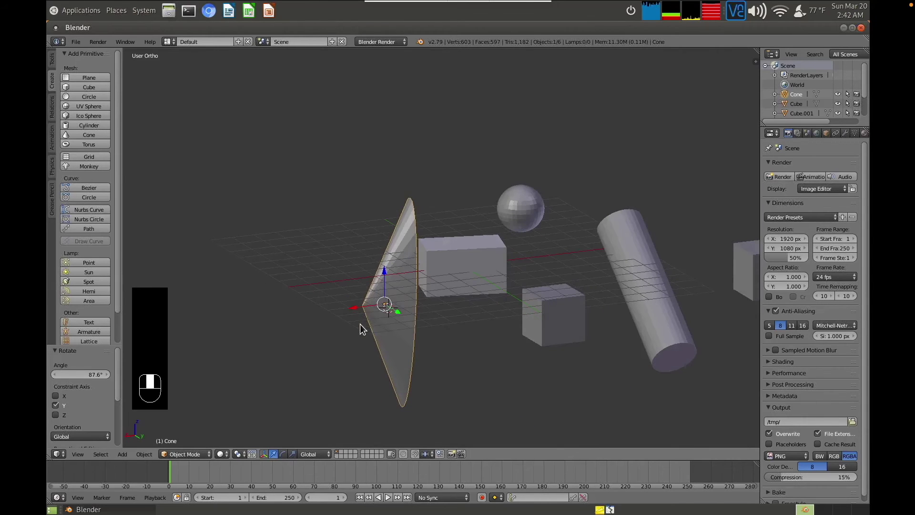
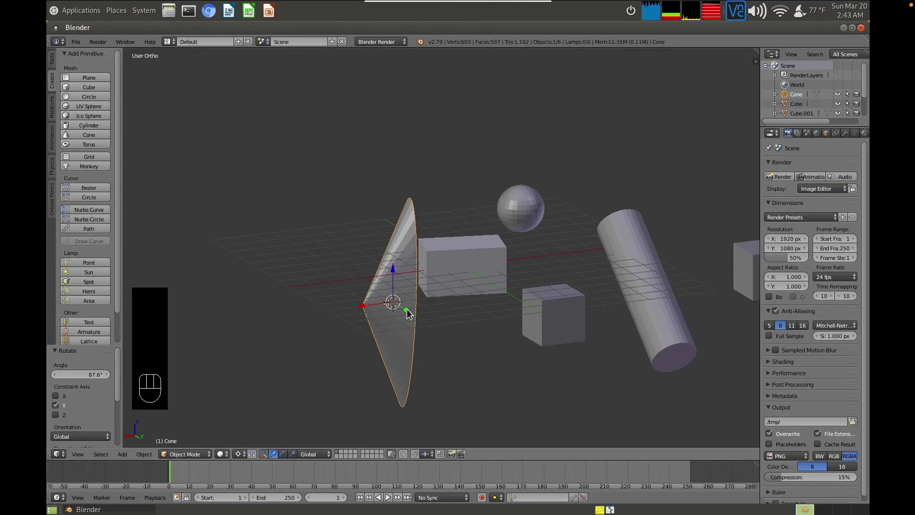
Move the cone away from the boxes with the translate manipulator, ending with about 2.65 units along X, and place the 3D cursor near its origin
{"action": "left_click_drag", "start_coordinate": [407, 315], "coordinate": [338, 276]}
{"action": "left_click", "coordinate": [334, 257]}
{"action": "left_click_drag", "start_coordinate": [336, 228], "coordinate": [247, 274]}
{"action": "left_click", "coordinate": [373, 332]}
{"action": "left_click", "coordinate": [261, 210]}
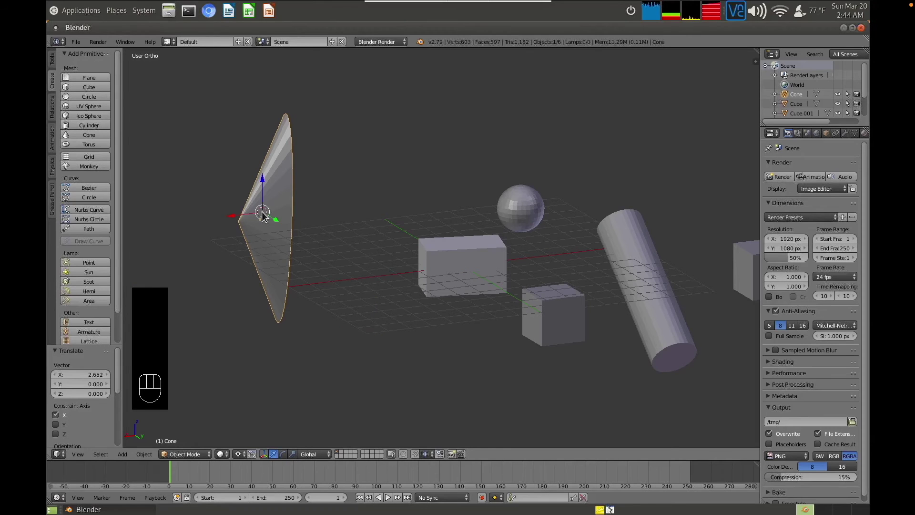
Use the scale manipulator to stretch the cone by about 1.37 along global X and shrink it along global Z
{"action": "left_click", "coordinate": [292, 453]}
{"action": "left_click_drag", "start_coordinate": [278, 225], "coordinate": [219, 219]}
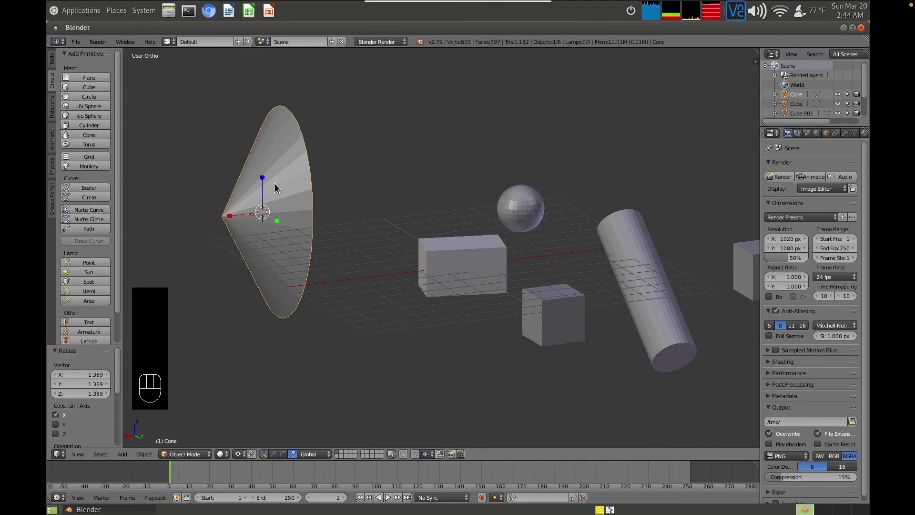
{"action": "left_click_drag", "start_coordinate": [262, 177], "coordinate": [261, 206]}
{"action": "left_click", "coordinate": [267, 205]}
{"action": "middle_click_drag", "start_coordinate": [267, 205], "coordinate": [394, 228]}
{"action": "middle_click_drag", "start_coordinate": [569, 245], "coordinate": [329, 237]}
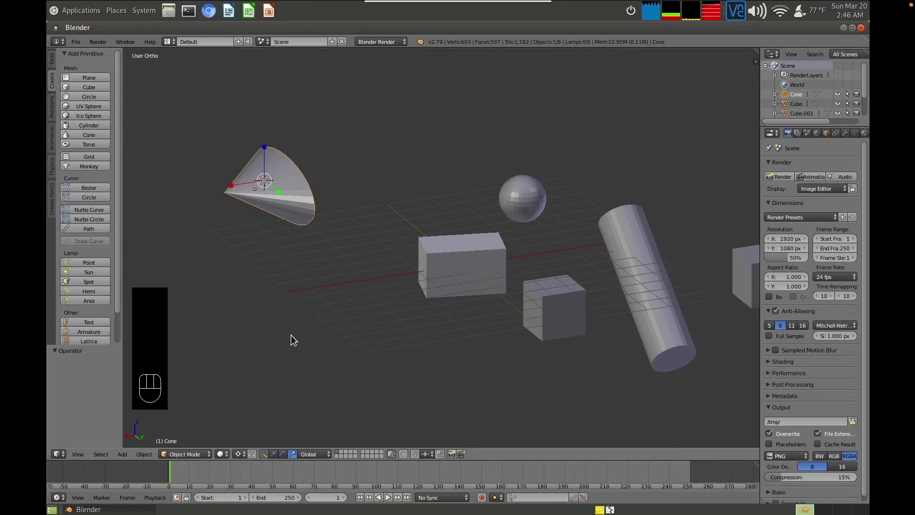
Select the central box and rotate it with the rotate manipulator, ending with 107° around the global Z axis
{"action": "right_click", "coordinate": [459, 262]}
{"action": "key", "text": "ctrl+z"}
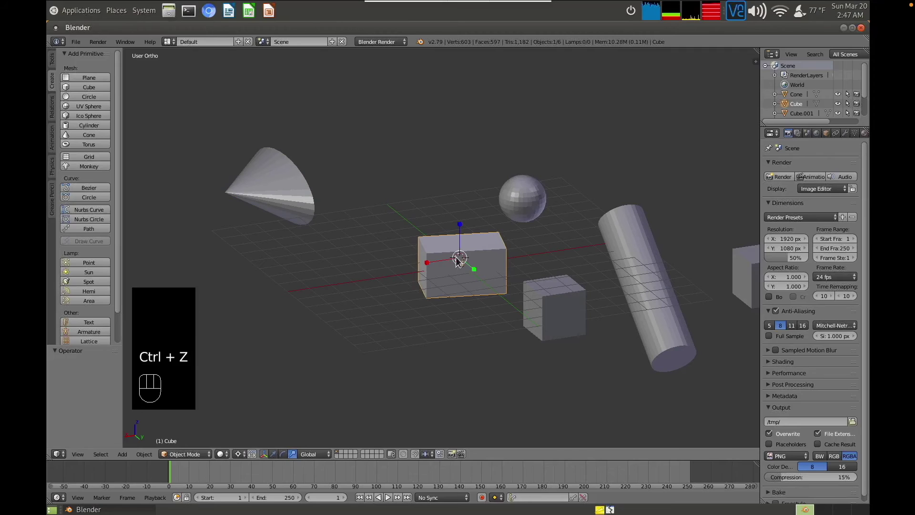
{"action": "left_click", "coordinate": [284, 455]}
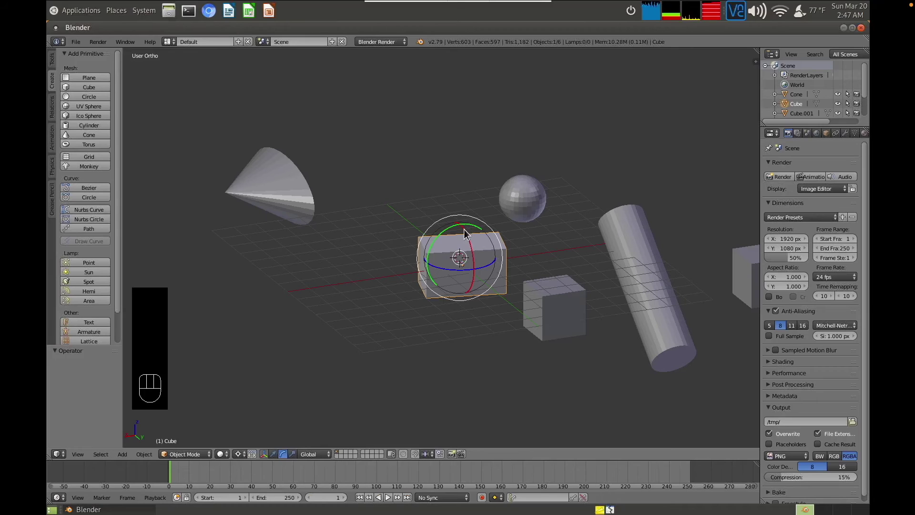
{"action": "left_click_drag", "start_coordinate": [464, 234], "coordinate": [513, 136]}
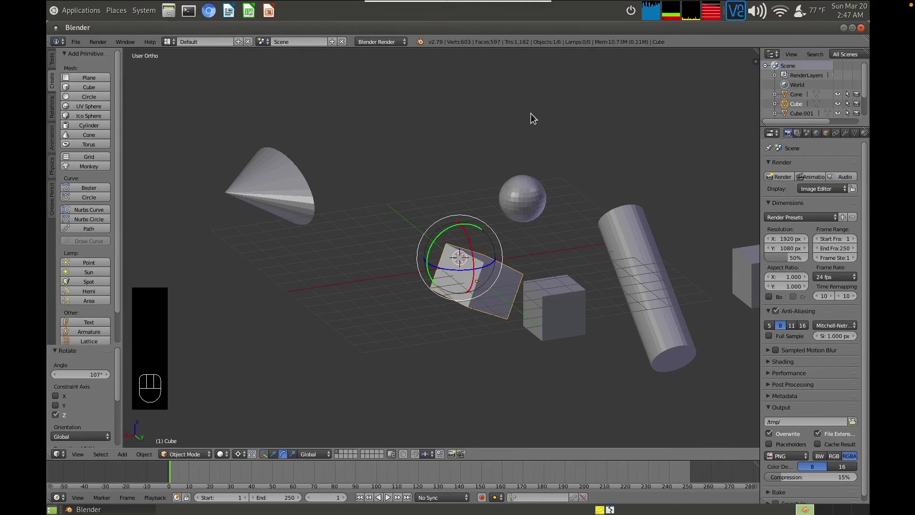
Place the 3D cursor on the cone, hide the transform manipulator, and clear the selected cone's location to return it to the world origin
{"action": "right_click", "coordinate": [290, 180], "text": "shift"}
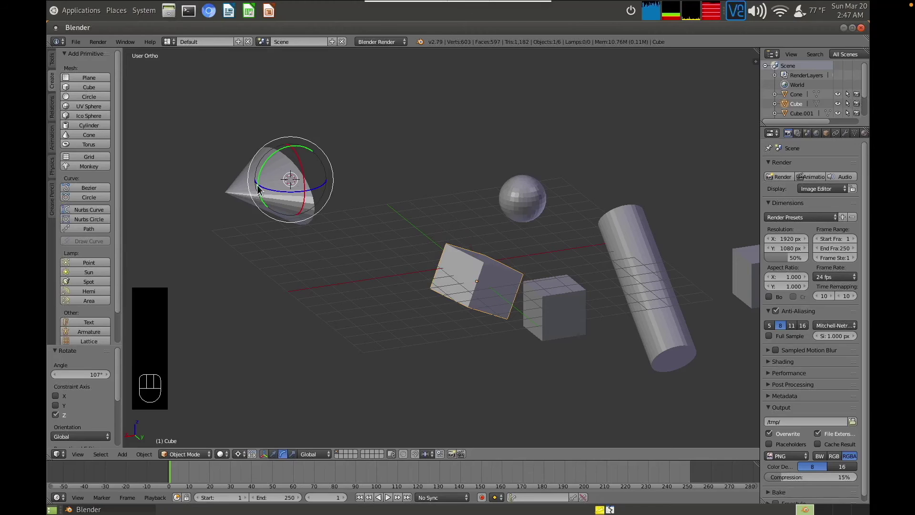
{"action": "right_click", "coordinate": [234, 183]}
{"action": "key", "text": "ctrl+space"}
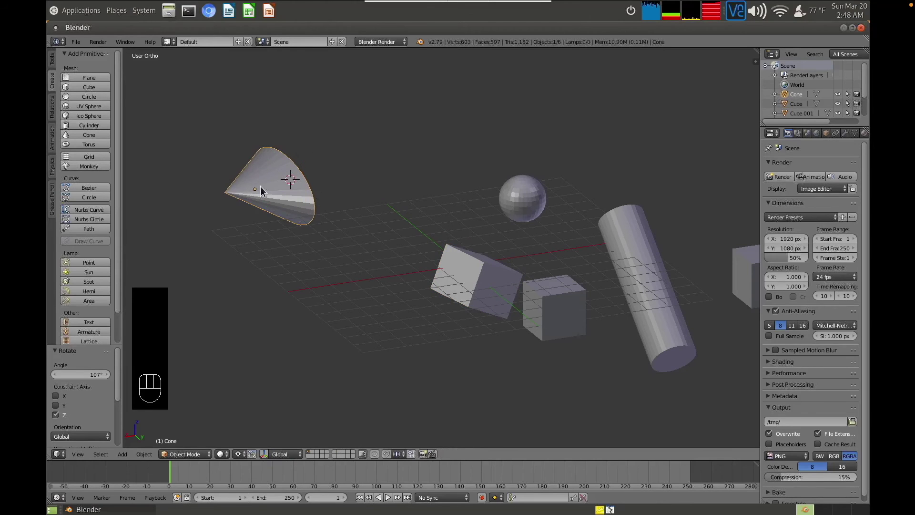
{"action": "key", "text": "alt+g"}
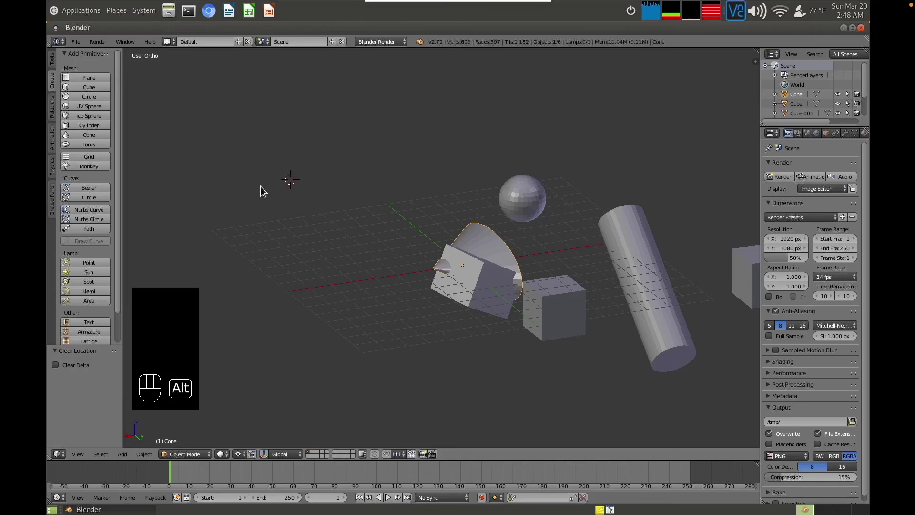
Clear the cone's scale and rotation, and clear the tilted cylinder's location, rotation and scale
{"action": "key", "text": "alt+s"}
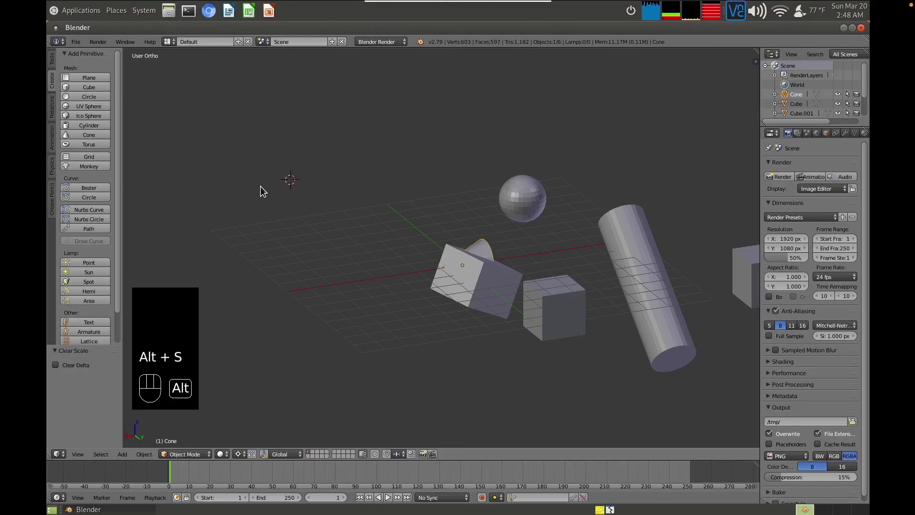
{"action": "key", "text": "alt+r"}
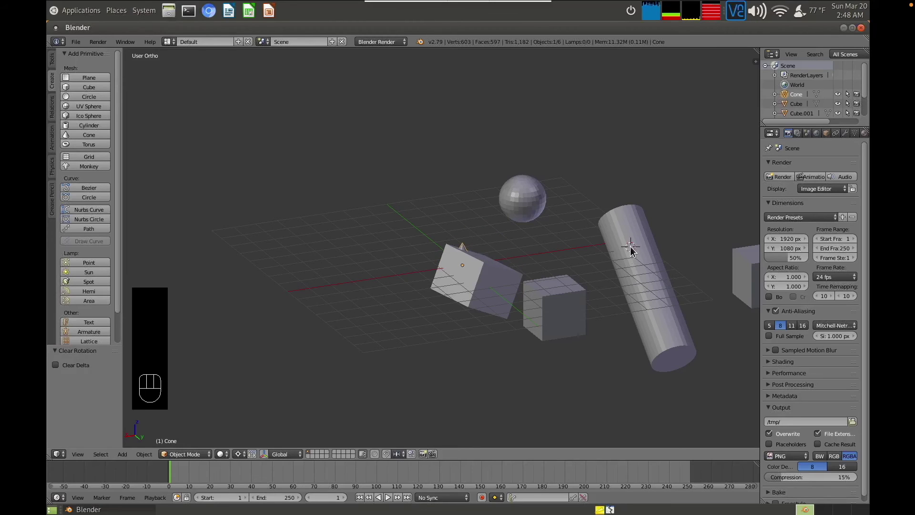
{"action": "right_click", "coordinate": [625, 236]}
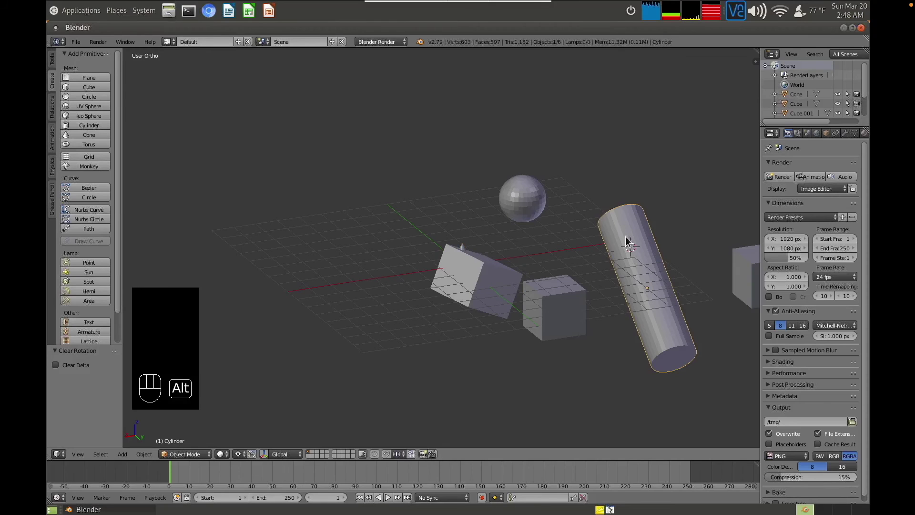
{"action": "key", "text": "alt+g"}
{"action": "key", "text": "alt+r"}
{"action": "key", "text": "alt+s"}
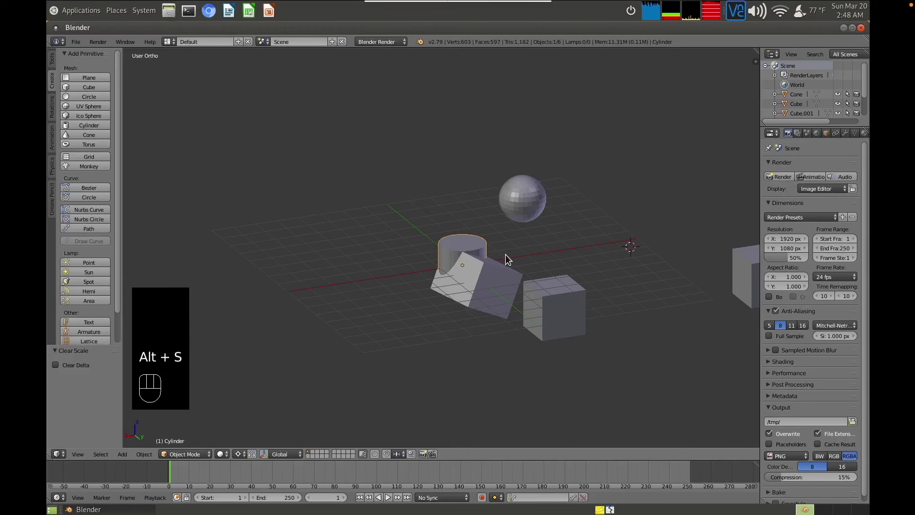
Place the 3D cursor on the tilted central cube and clear that cube's location and rotation
{"action": "left_click", "coordinate": [488, 274]}
{"action": "right_click", "coordinate": [478, 282]}
{"action": "key", "text": "alt+g"}
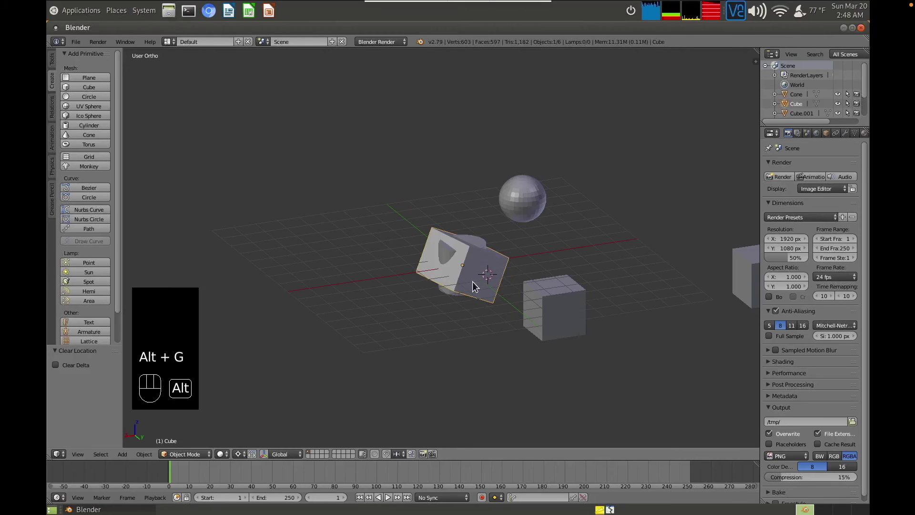
{"action": "key", "text": "alt+r"}
Clear the scale, location and rotation of the cube in front of the central one
{"action": "right_click", "coordinate": [571, 311]}
{"action": "key", "text": "alt+s"}
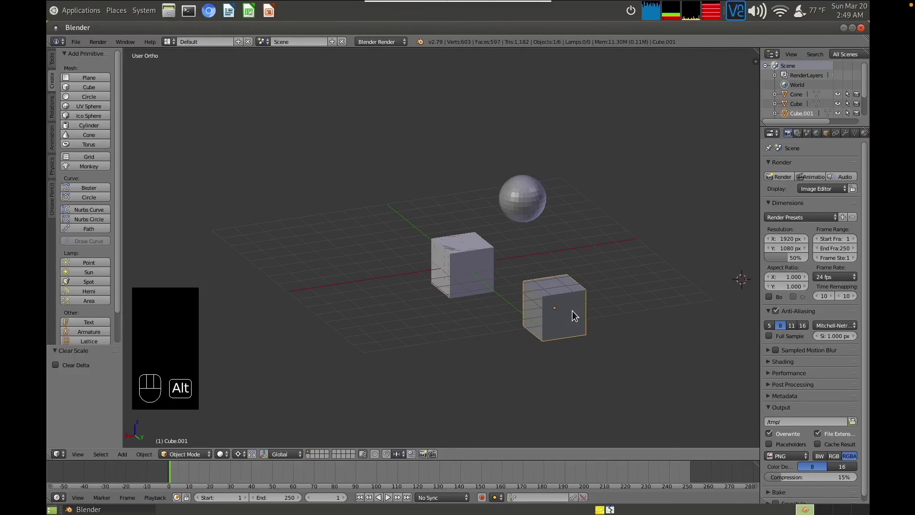
{"action": "key", "text": "alt+g"}
{"action": "key", "text": "alt+r"}
Select the sphere and clear its location, rotation and scale
{"action": "right_click", "coordinate": [521, 199]}
{"action": "key", "text": "alt+g"}
{"action": "key", "text": "alt+r"}
{"action": "key", "text": "alt+s"}
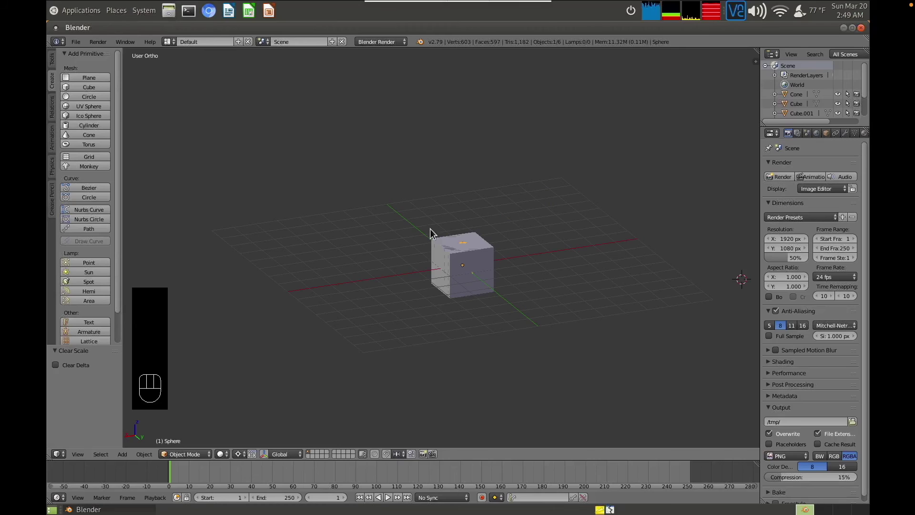
Delete the objects stacked at the world origin one after another, keeping only a single cube
{"action": "right_click", "coordinate": [473, 260]}
{"action": "key", "text": "x"}
{"action": "left_click", "coordinate": [473, 257]}
{"action": "key", "text": "x"}
{"action": "left_click", "coordinate": [474, 258]}
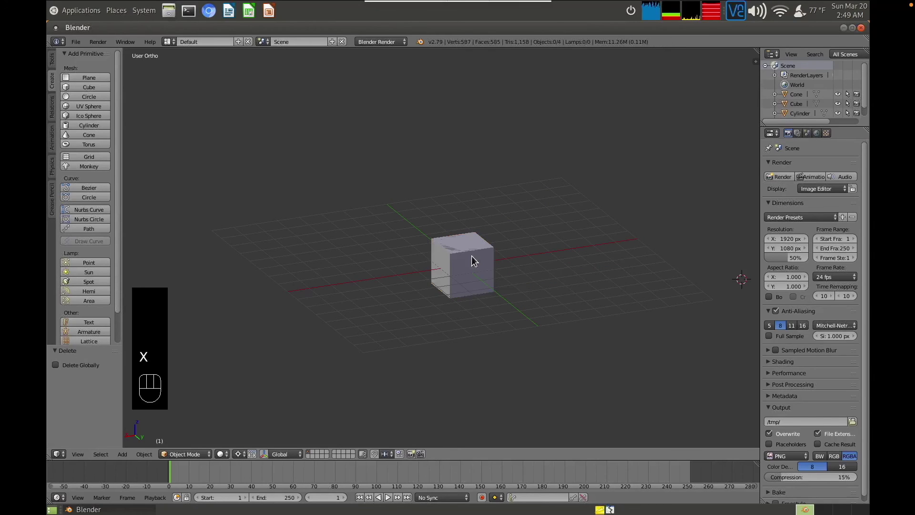
{"action": "right_click", "coordinate": [473, 261]}
{"action": "key", "text": "x"}
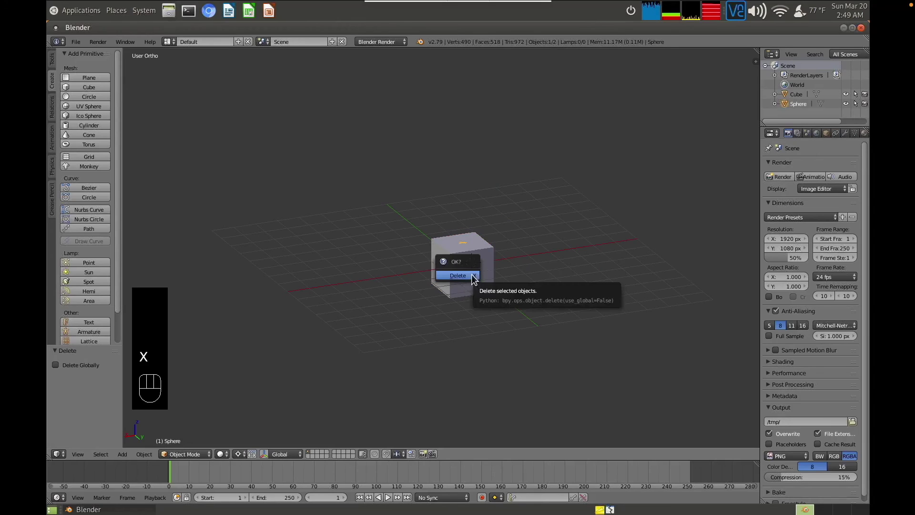
{"action": "left_click", "coordinate": [472, 262]}
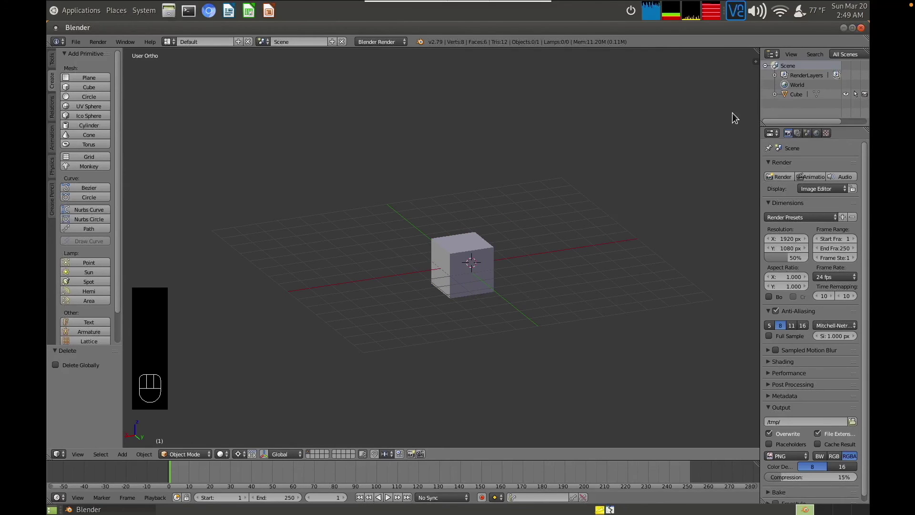
Widen the properties editor, select the cube and display its transform values beside the 3D view
{"action": "left_click_drag", "start_coordinate": [717, 114], "coordinate": [714, 113]}
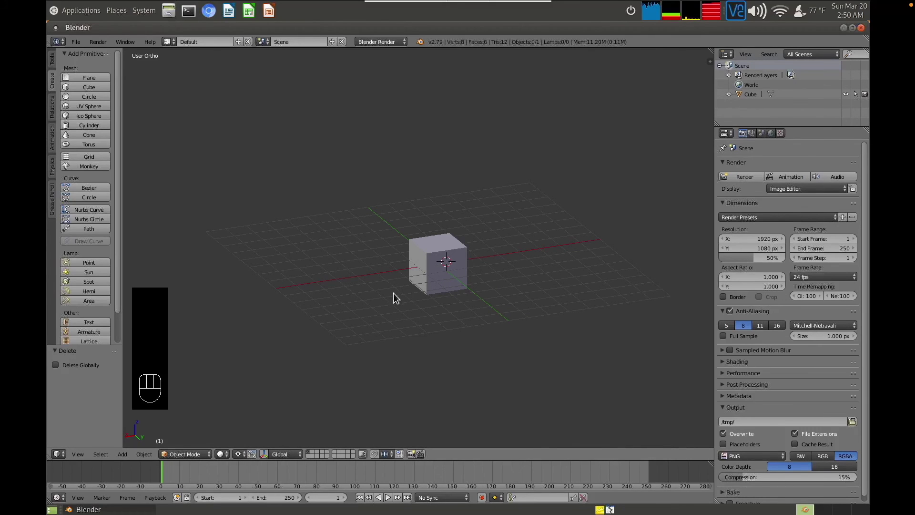
{"action": "key", "text": "n"}
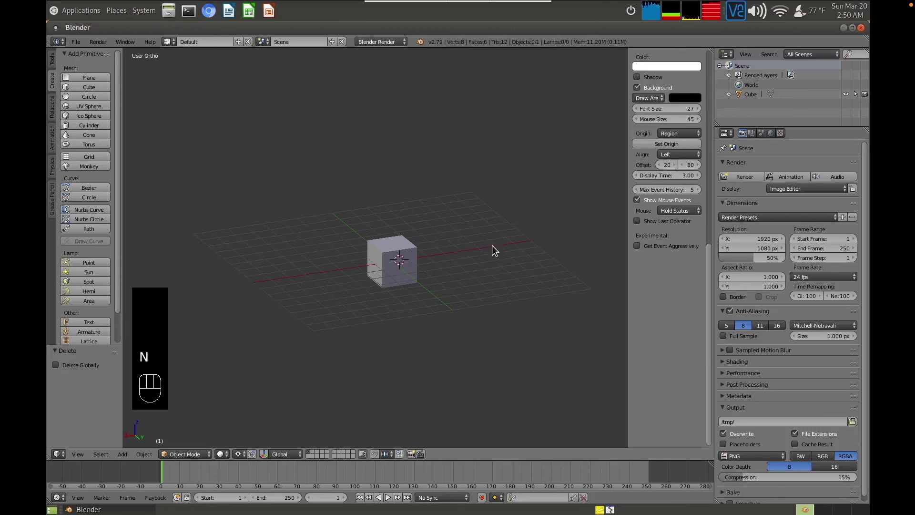
{"action": "right_click", "coordinate": [392, 248]}
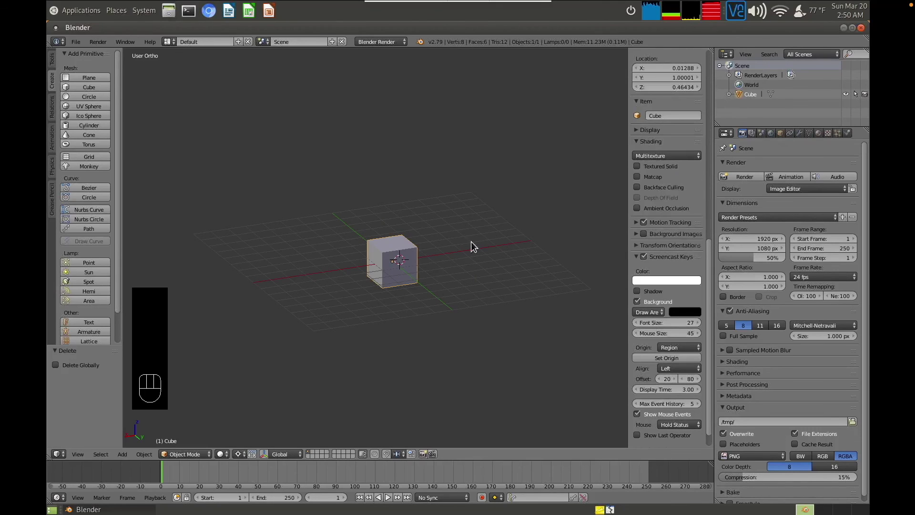
{"action": "scroll", "coordinate": [655, 225], "scroll_direction": "up", "scroll_amount": 10}
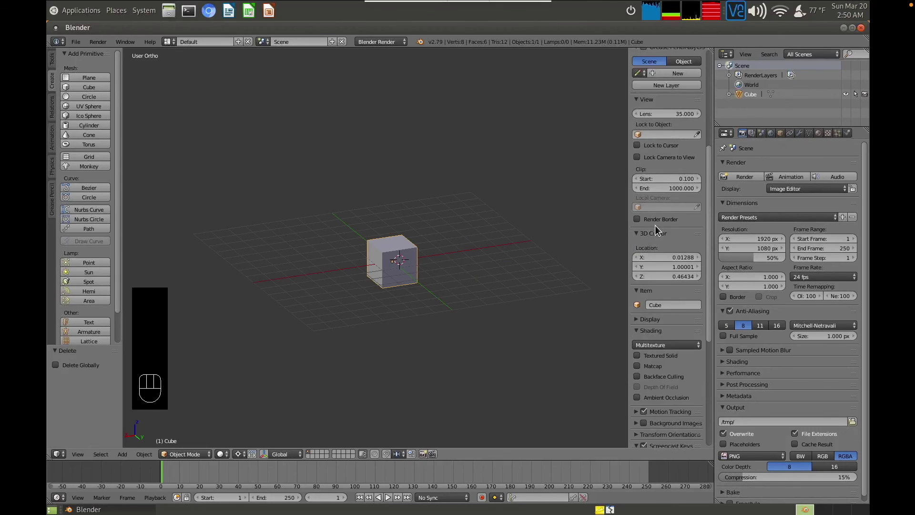
{"action": "scroll", "coordinate": [655, 225], "scroll_direction": "up", "scroll_amount": 7}
{"action": "scroll", "coordinate": [648, 107], "scroll_direction": "up", "scroll_amount": 3}
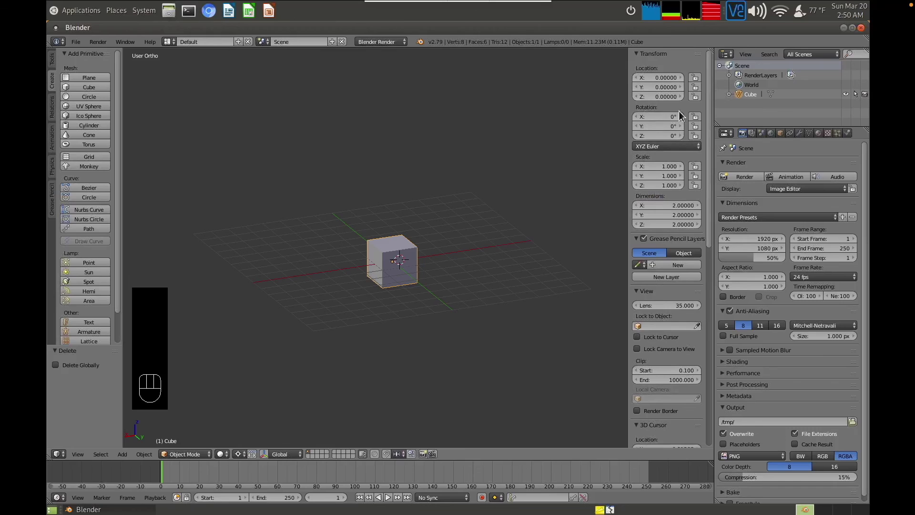
Try changing the cube's X rotation to 0.7° in its transform values, and reset it to 0°
{"action": "left_click_drag", "start_coordinate": [667, 116], "coordinate": [673, 116]}
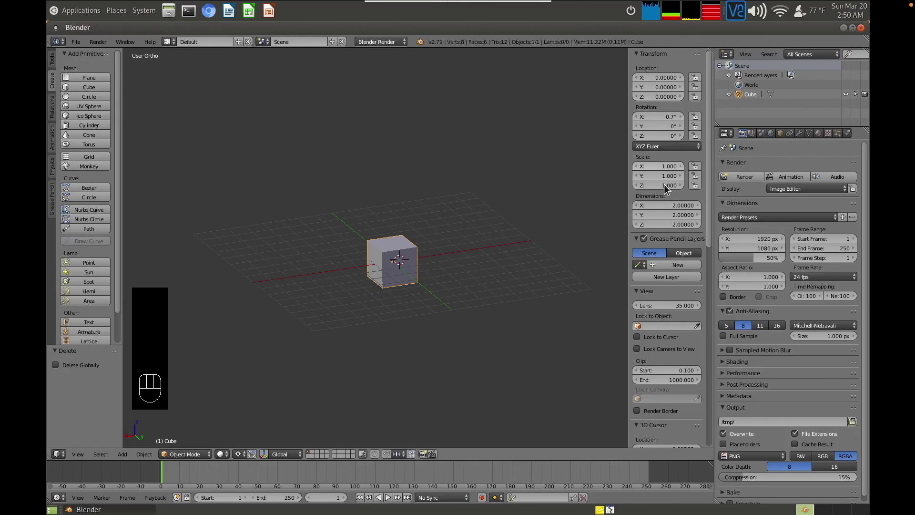
{"action": "left_click", "coordinate": [667, 114]}
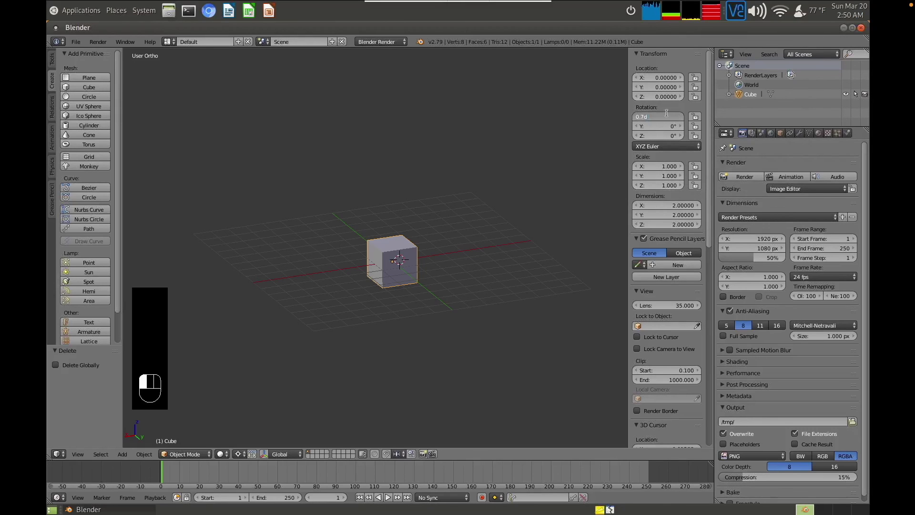
{"action": "key", "text": "BackSpace"}
{"action": "key", "text": "BackSpace"}
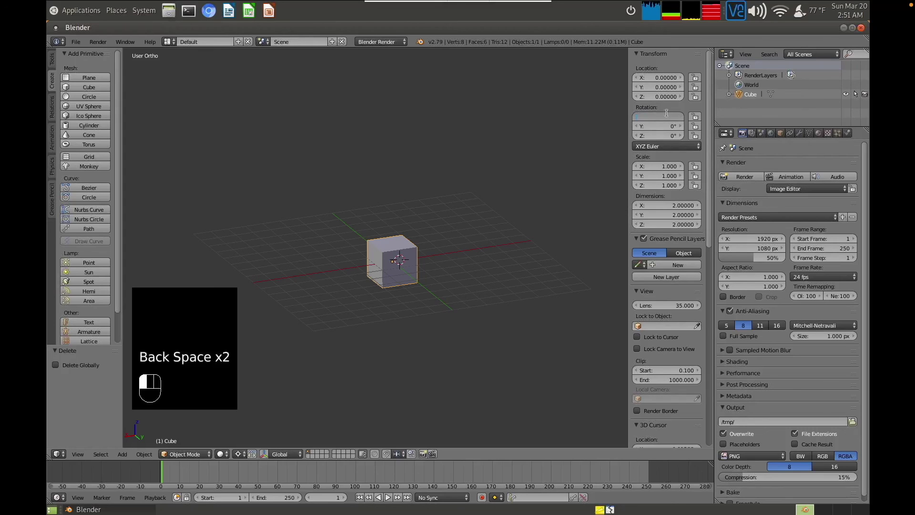
{"action": "left_click", "coordinate": [663, 189]}
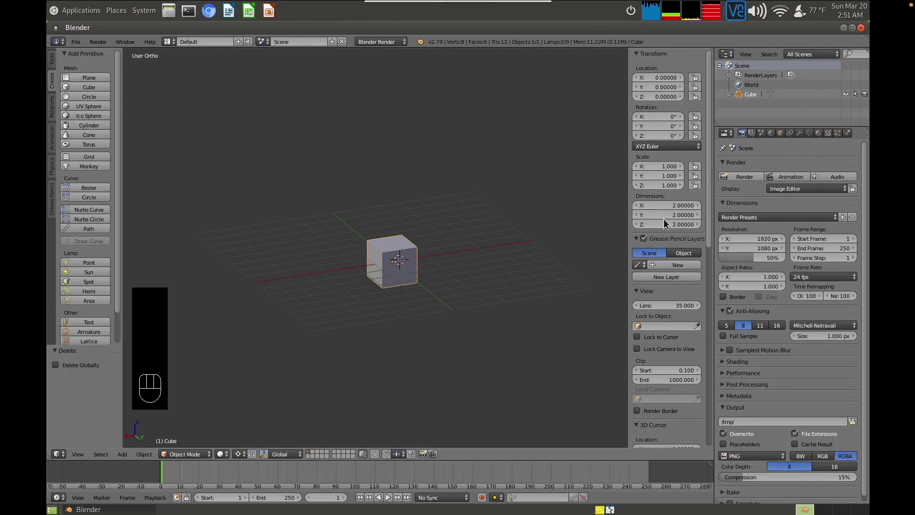
Collapse the Transform section and place the 3D cursor at several spots around the cube, ending at about X 3.51, Y 0.36, Z -1.68
{"action": "left_click_drag", "start_coordinate": [709, 170], "coordinate": [664, 76]}
{"action": "left_click", "coordinate": [639, 54]}
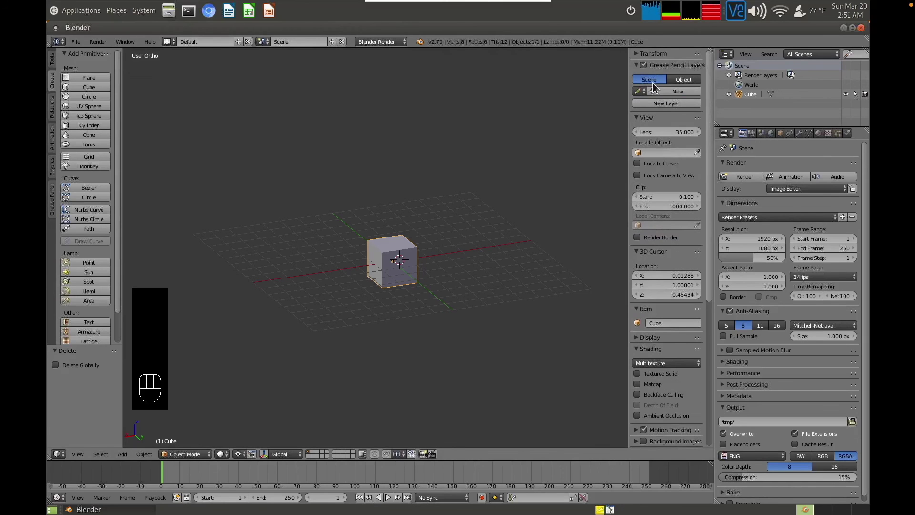
{"action": "left_click", "coordinate": [312, 240]}
{"action": "left_click", "coordinate": [447, 222]}
{"action": "left_click", "coordinate": [483, 280]}
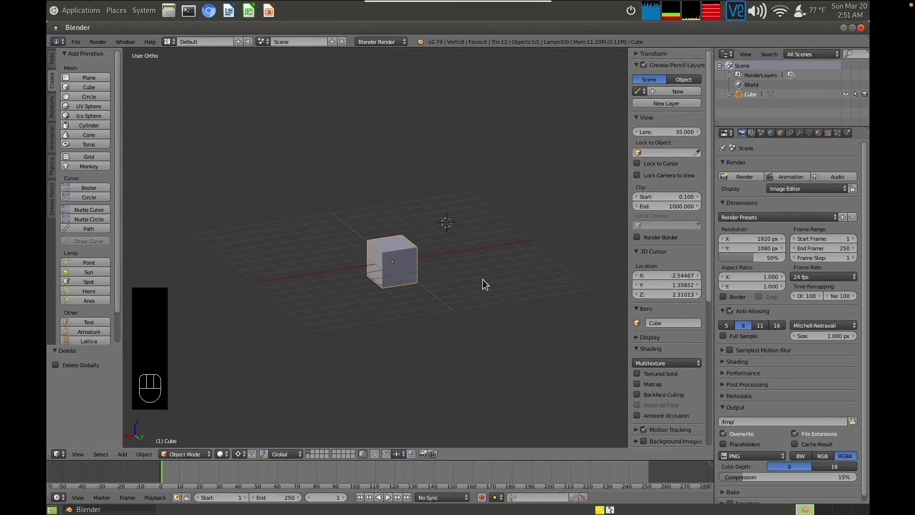
{"action": "left_click", "coordinate": [334, 303]}
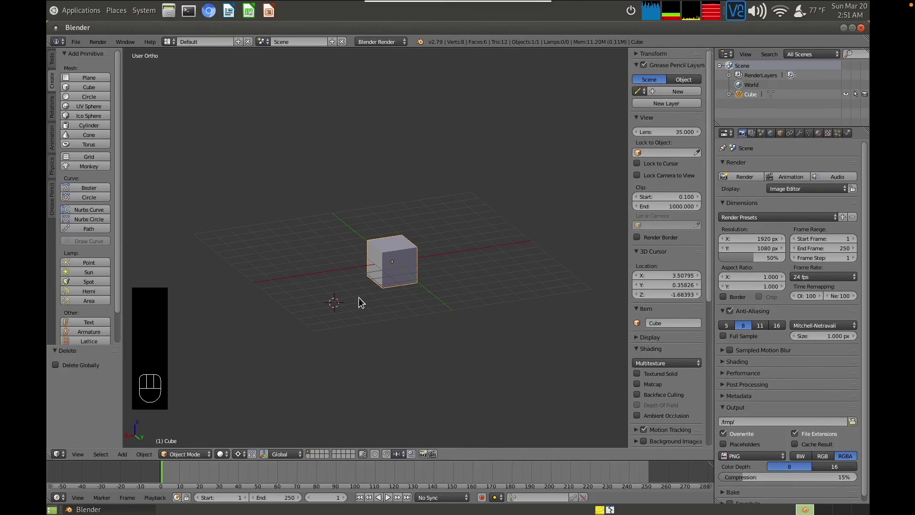
Set the 3D cursor's X, Y and Z location to 0
{"action": "left_click", "coordinate": [671, 275]}
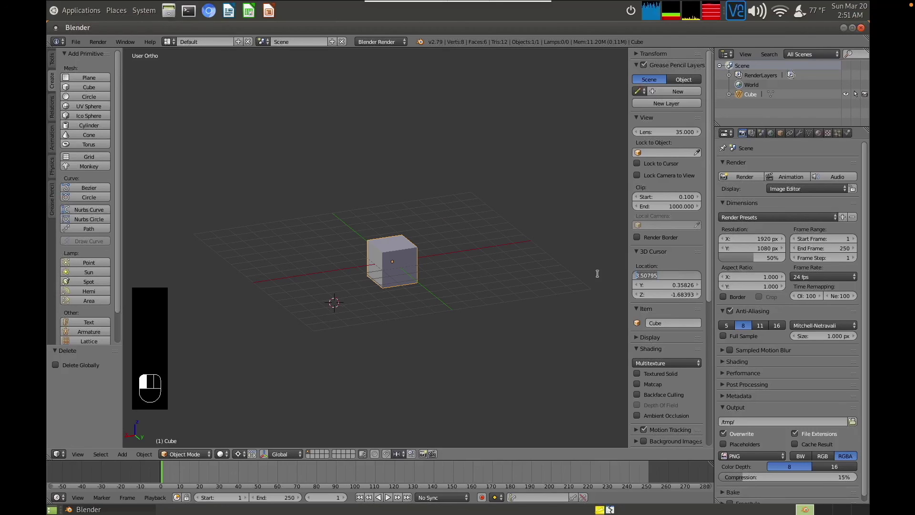
{"action": "type", "text": "0"}
{"action": "key", "text": "Tab"}
{"action": "key", "text": "BackSpace"}
{"action": "key", "text": "BackSpace"}
{"action": "key", "text": "BackSpace"}
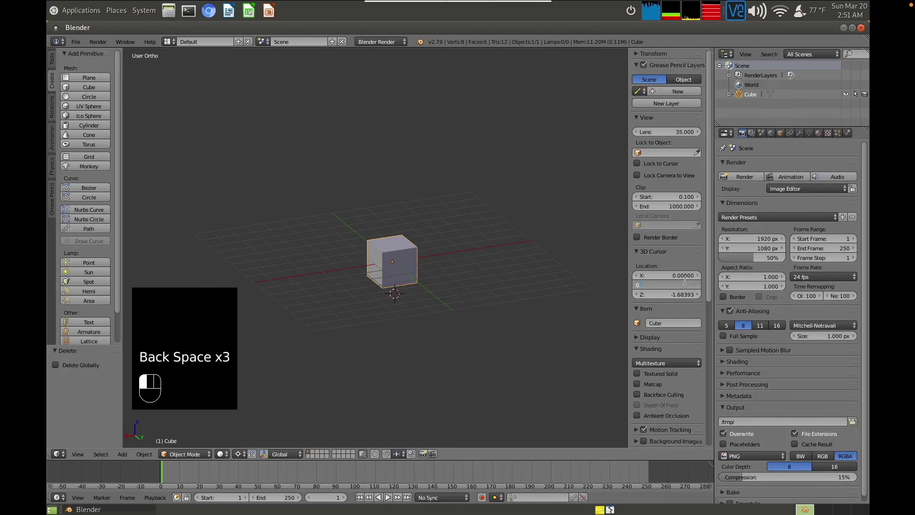
{"action": "key", "text": "Tab"}
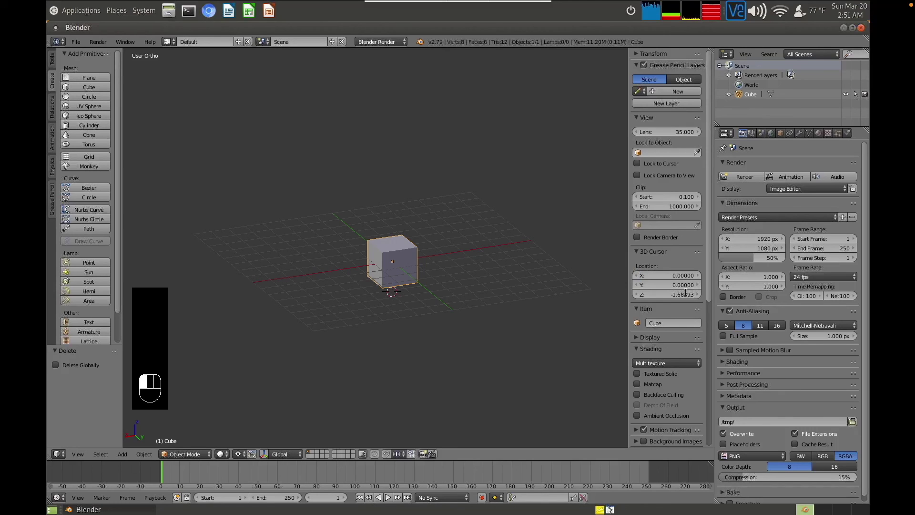
{"action": "key", "text": "BackSpace"}
{"action": "key", "text": "BackSpace"}
{"action": "key", "text": "Return"}
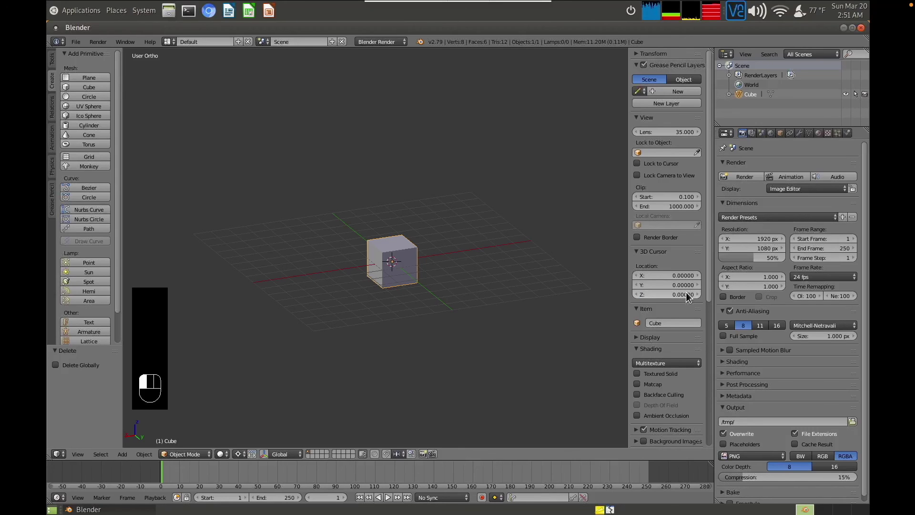
Delete the remaining cube and add a torus mesh at the world origin
{"action": "key", "text": "x"}
{"action": "left_click", "coordinate": [402, 253]}
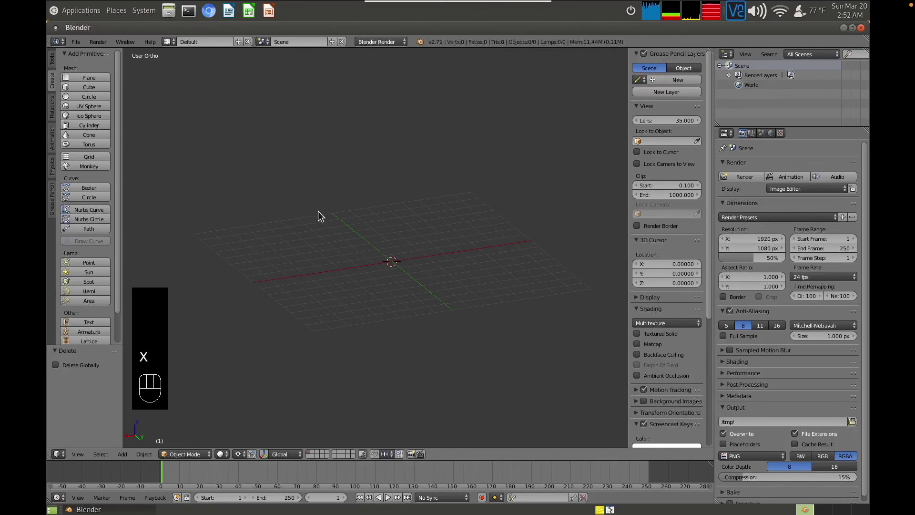
{"action": "key", "text": "shift+a"}
{"action": "mouse_move", "coordinate": [318, 210]}
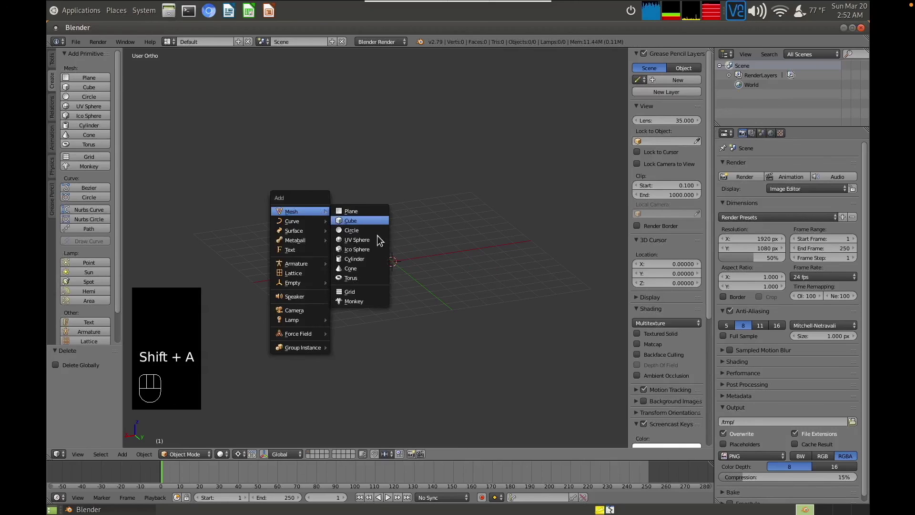
{"action": "left_click", "coordinate": [365, 277]}
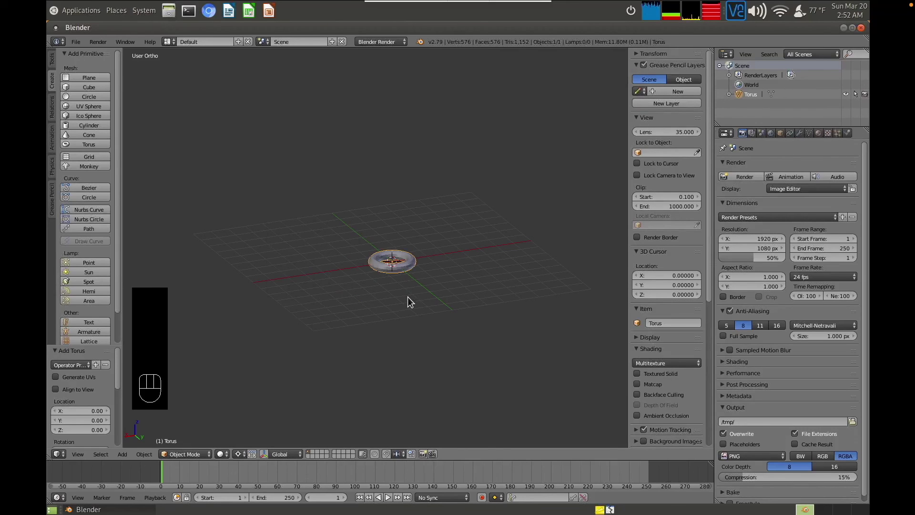
{"action": "scroll", "coordinate": [390, 286], "scroll_direction": "up", "scroll_amount": 4}
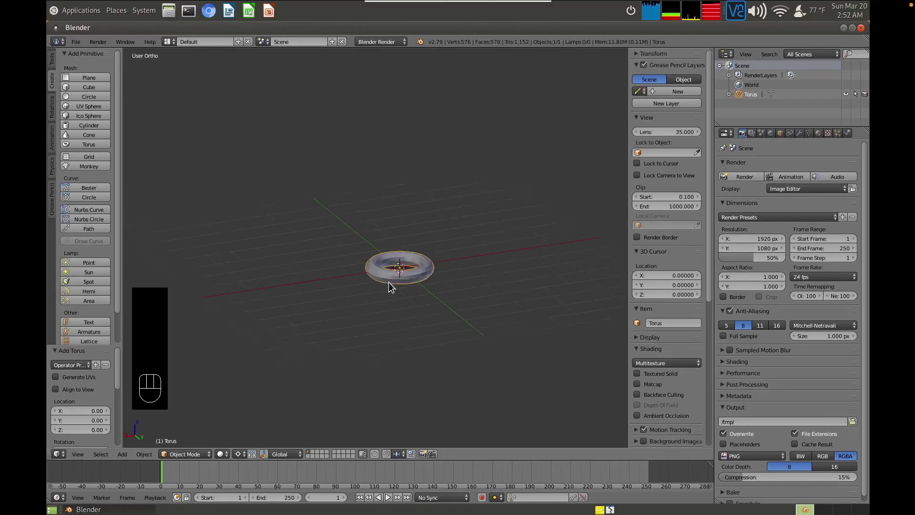
{"action": "scroll", "coordinate": [389, 286], "scroll_direction": "up", "scroll_amount": 1}
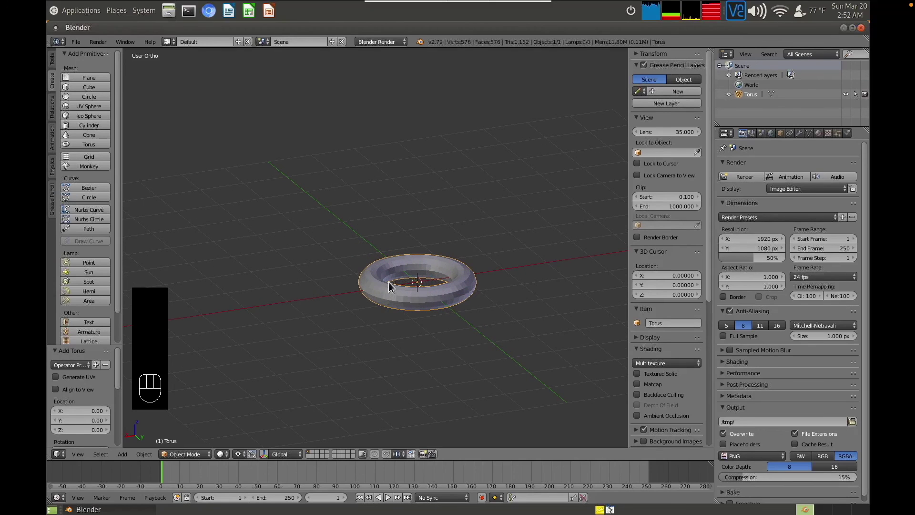